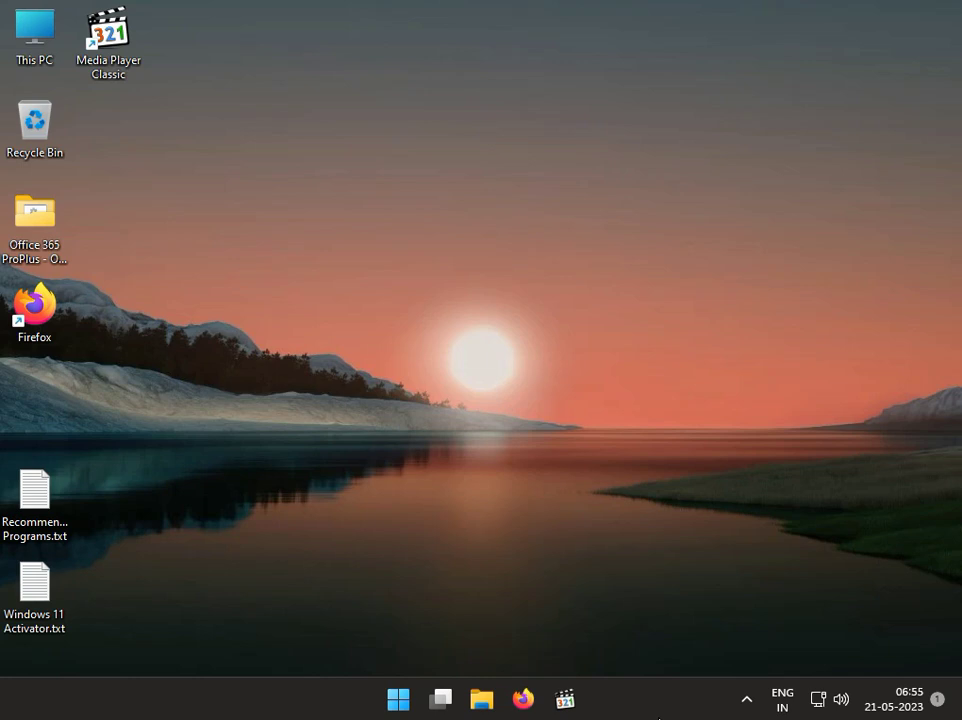
Step: Open Device Manager and uninstall the Intel(R) PRO/1000 MT Desktop Adapter under Network adapters
{"action": "right_click", "coordinate": [406, 701]}
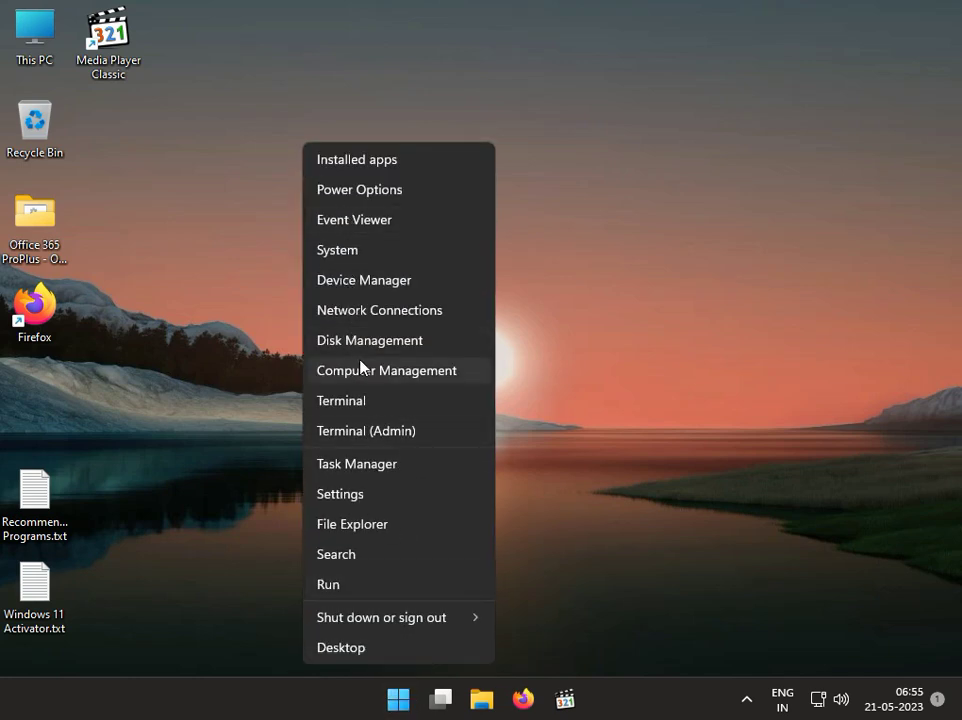
{"action": "left_click", "coordinate": [383, 291]}
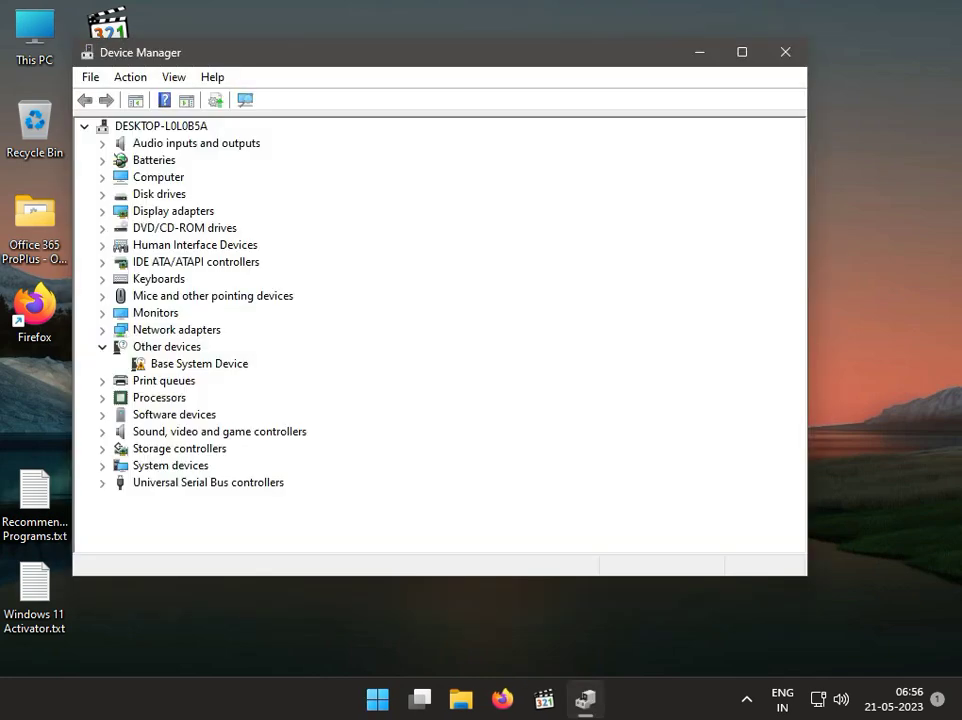
{"action": "left_click", "coordinate": [102, 330]}
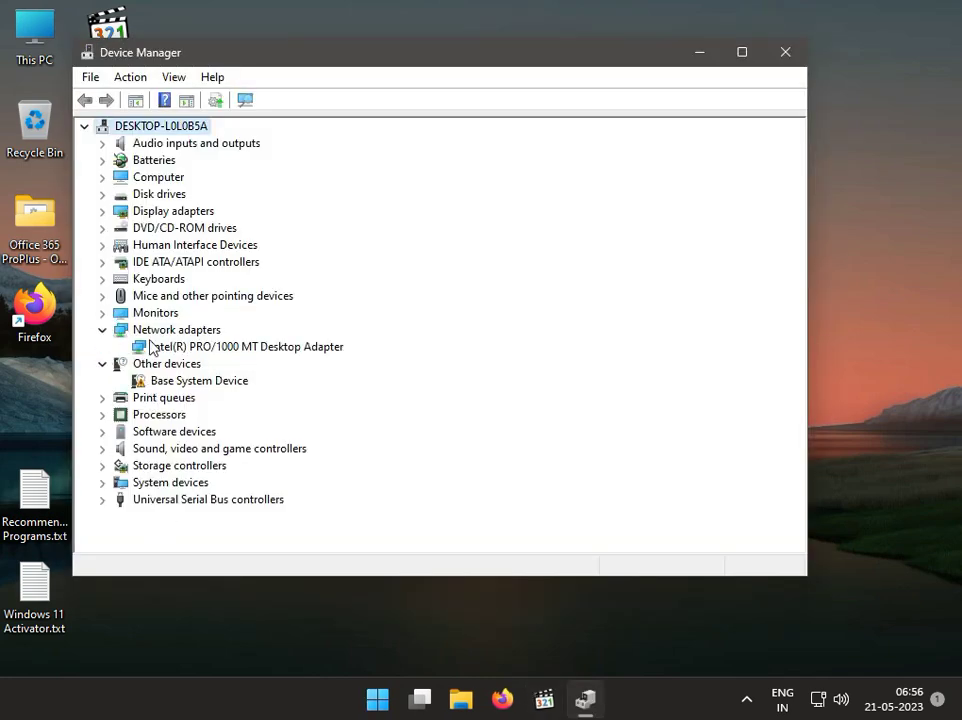
{"action": "right_click", "coordinate": [236, 352]}
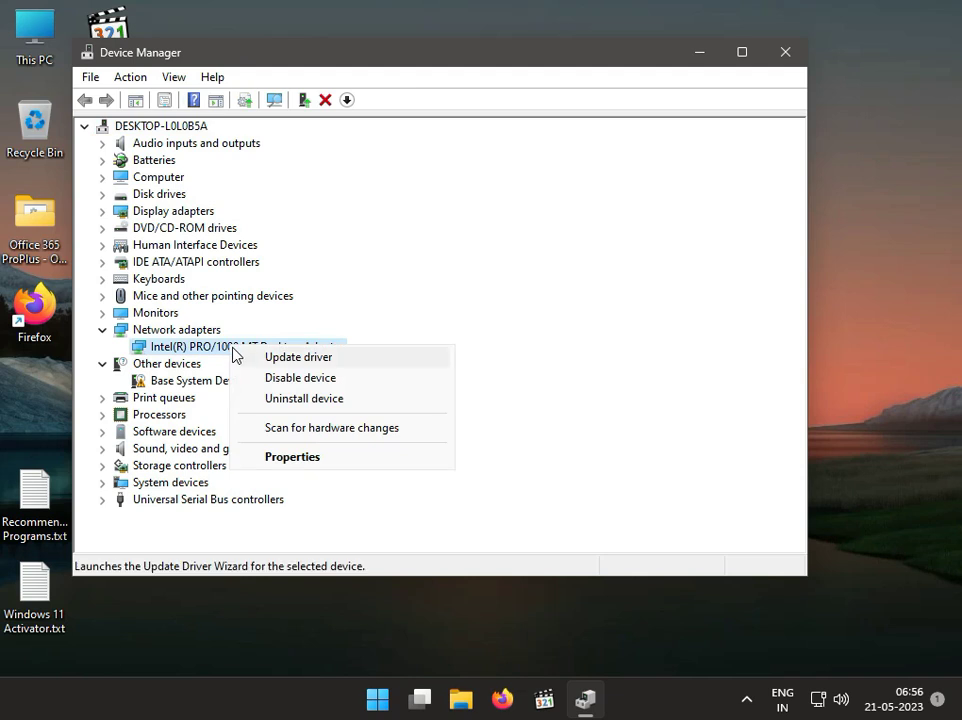
{"action": "left_click", "coordinate": [270, 398]}
{"action": "left_click", "coordinate": [494, 419]}
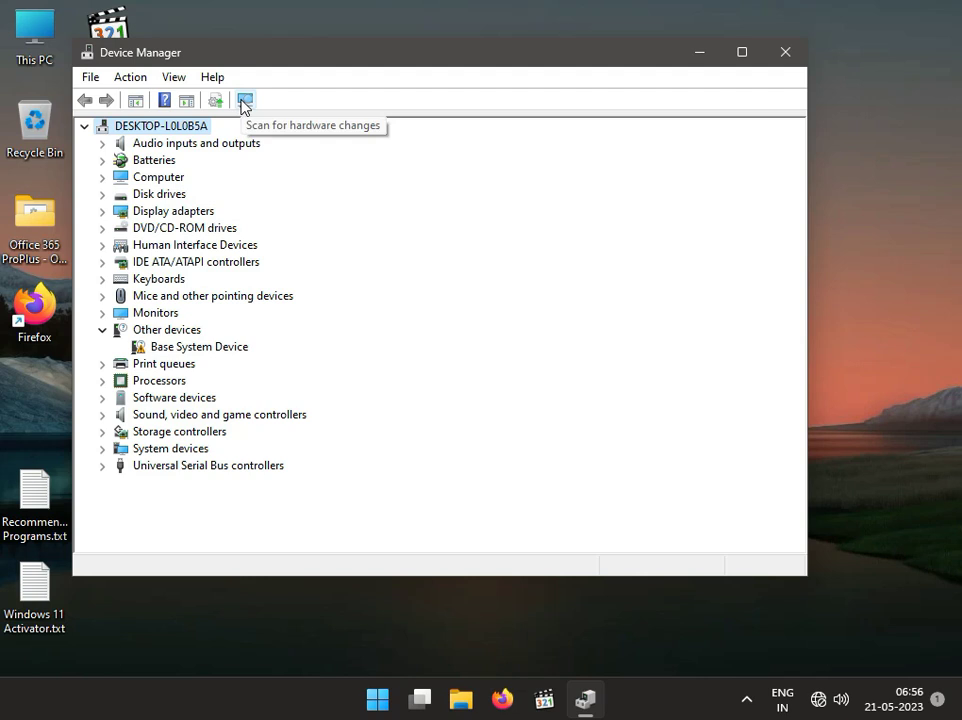
Step: Scan for hardware changes to reinstall the removed network adapter and select it in the device list
{"action": "left_click", "coordinate": [244, 102]}
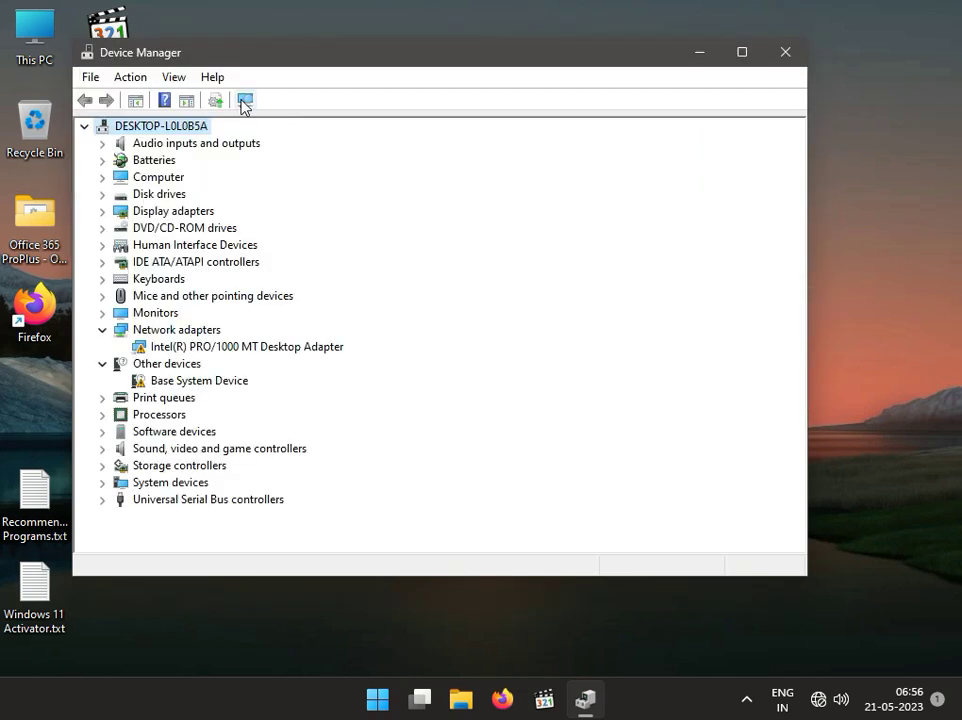
{"action": "left_click", "coordinate": [230, 348]}
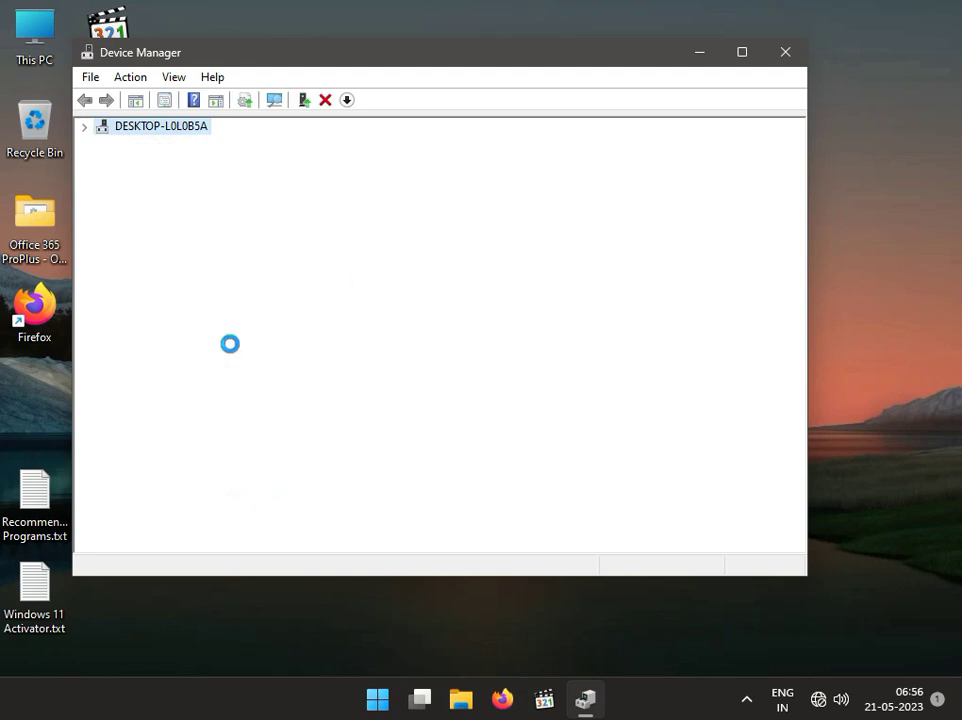
{"action": "right_click", "coordinate": [230, 348]}
{"action": "left_click", "coordinate": [710, 356]}
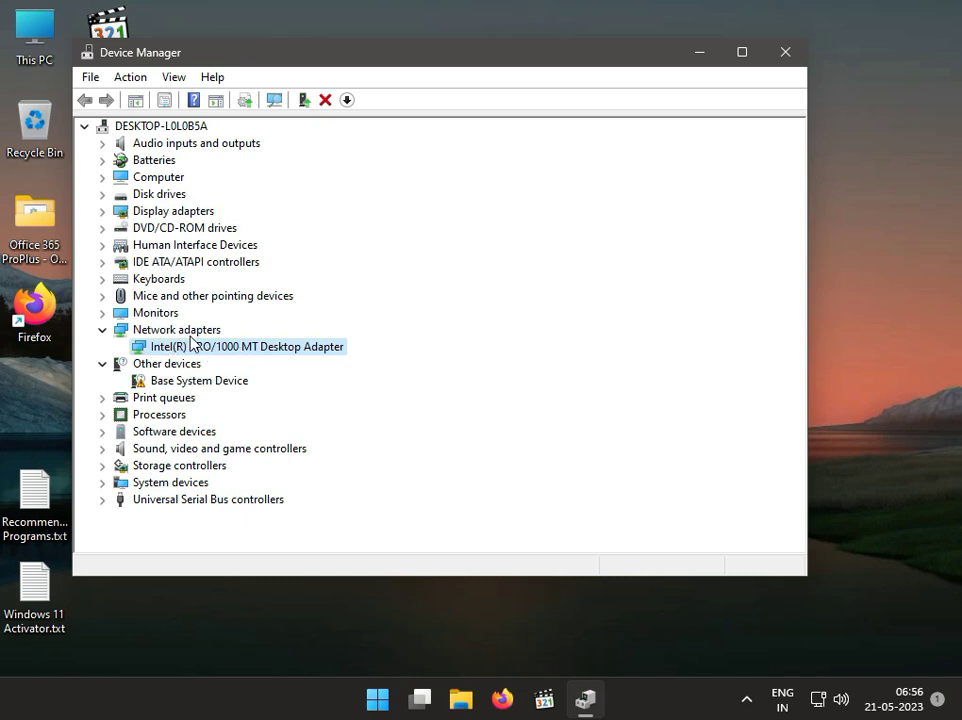
Step: Update the Intel(R) PRO/1000 MT Desktop Adapter driver with an automatic driver search, and close Device Manager when done
{"action": "right_click", "coordinate": [216, 356]}
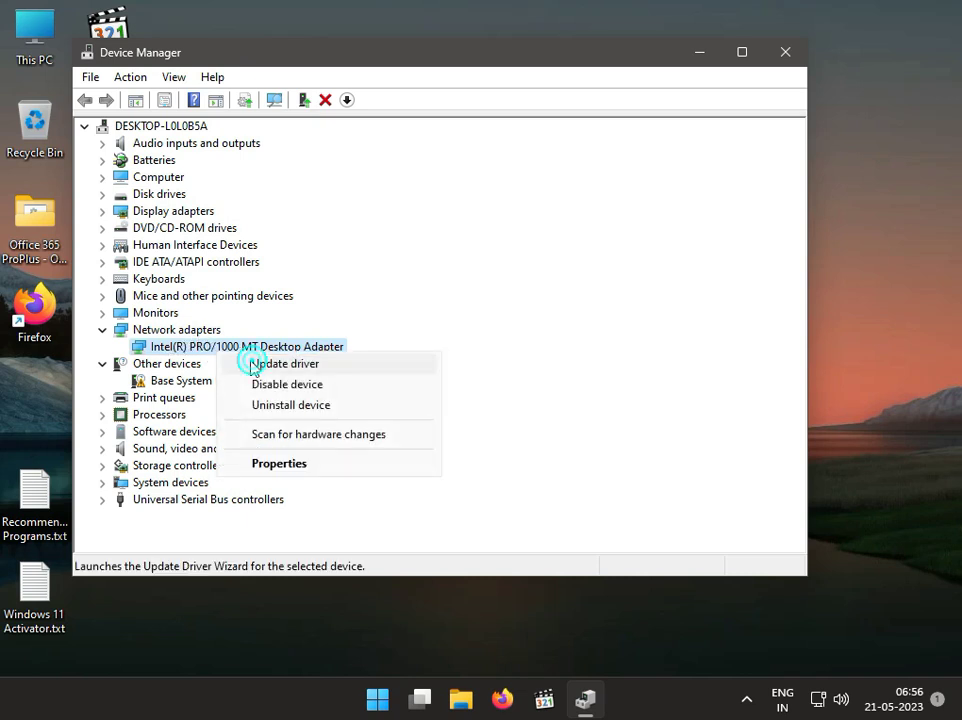
{"action": "left_click", "coordinate": [251, 362]}
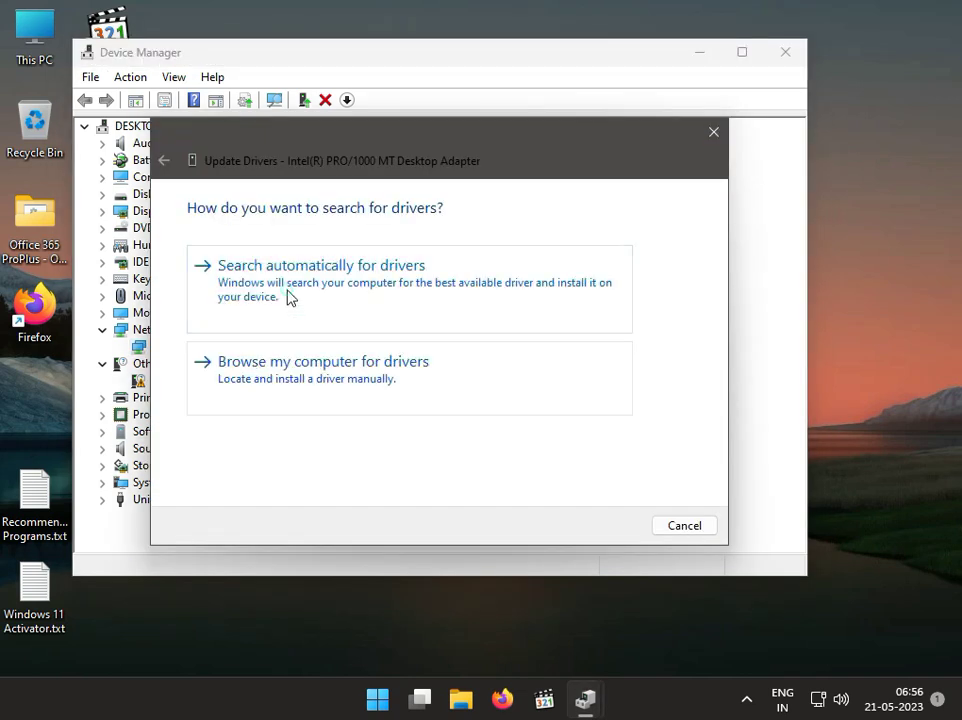
{"action": "left_click", "coordinate": [288, 296]}
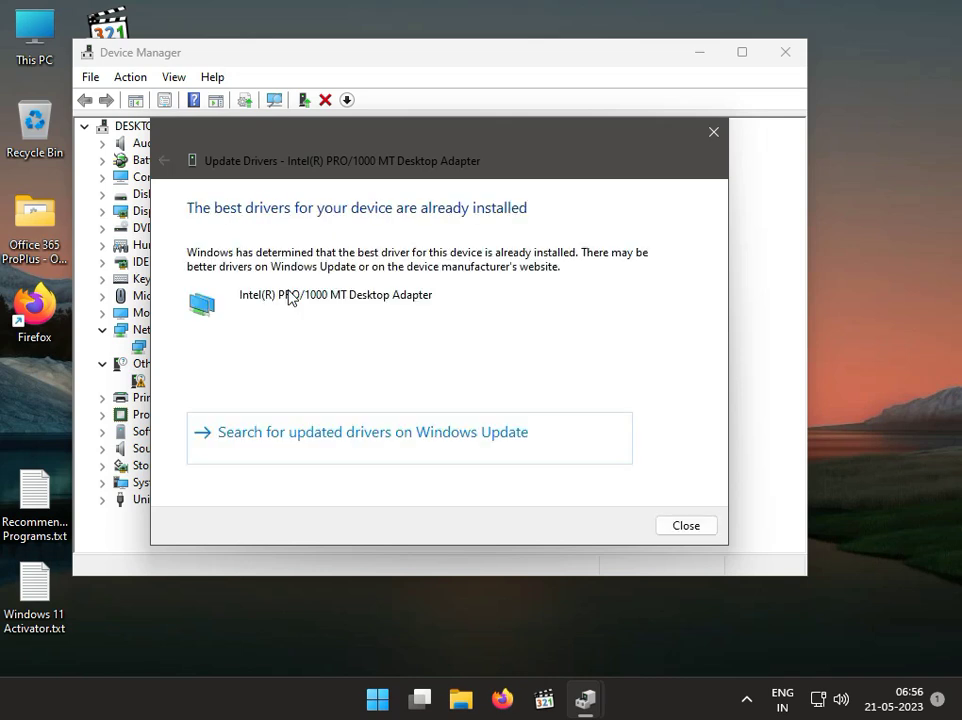
{"action": "left_click", "coordinate": [703, 527]}
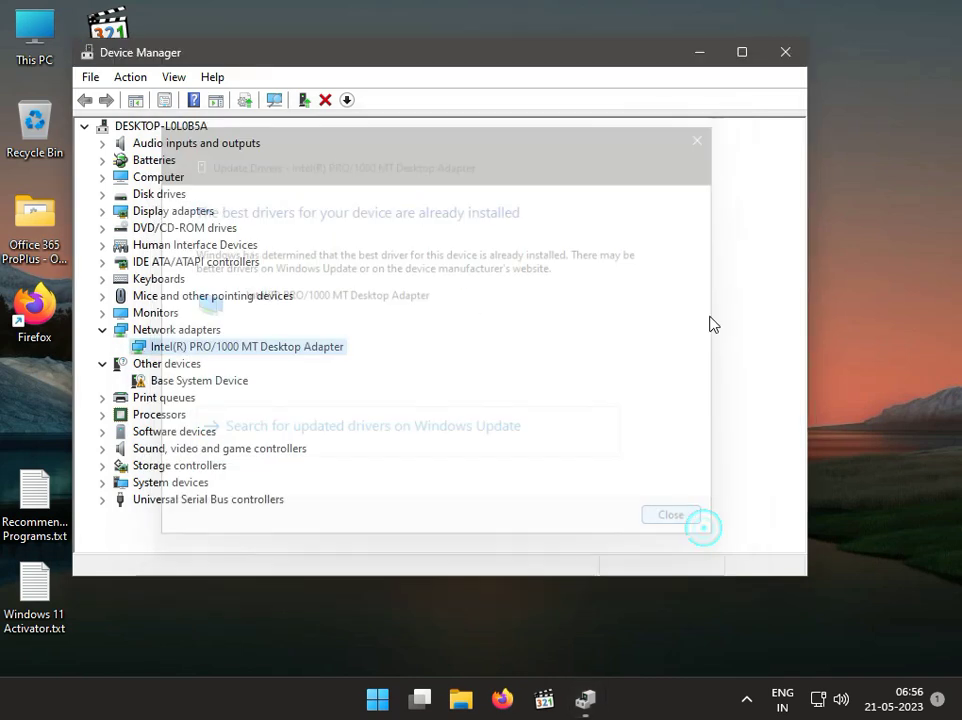
{"action": "left_click", "coordinate": [783, 53]}
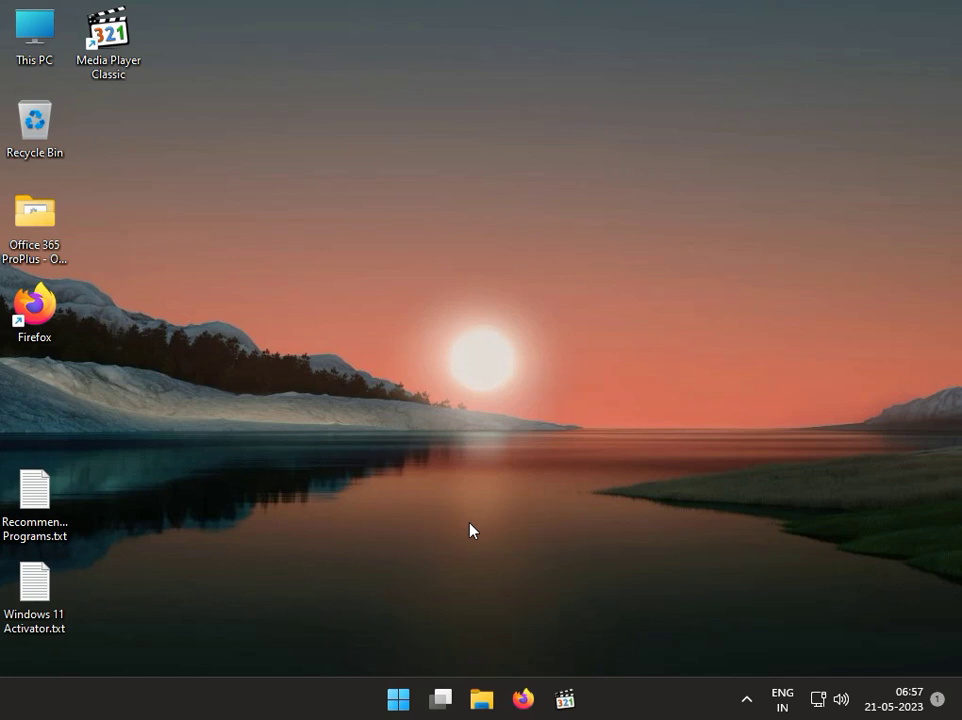
Step: Run msconfig to open System Configuration and show its list of services
{"action": "key", "text": "super"}
{"action": "key", "text": "super+r"}
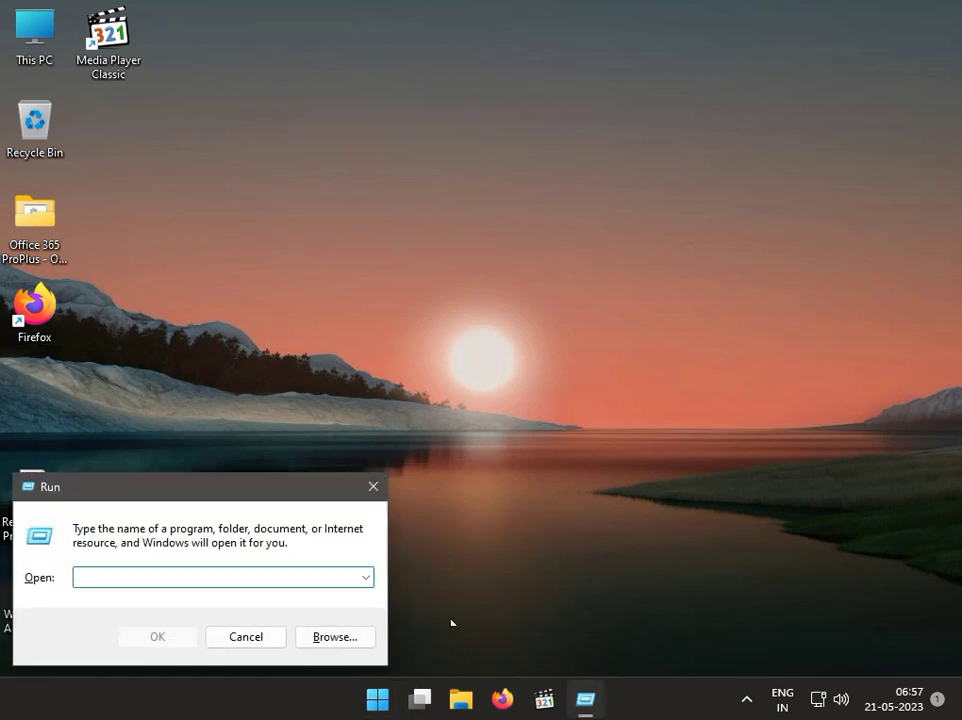
{"action": "mouse_move", "coordinate": [438, 714]}
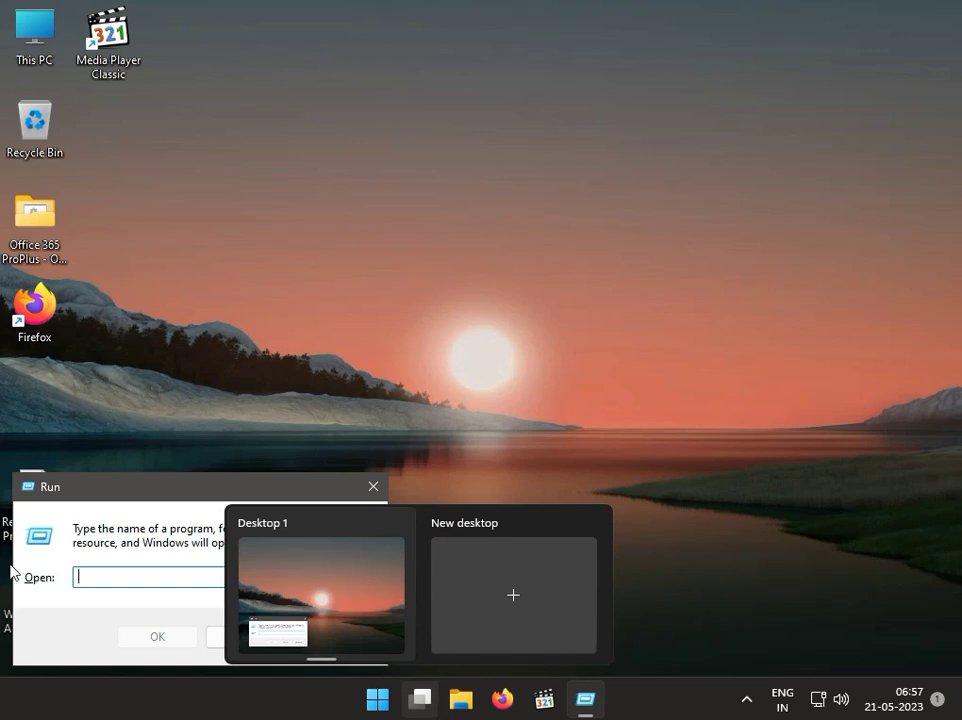
{"action": "left_click", "coordinate": [155, 577]}
{"action": "type", "text": "mscon"}
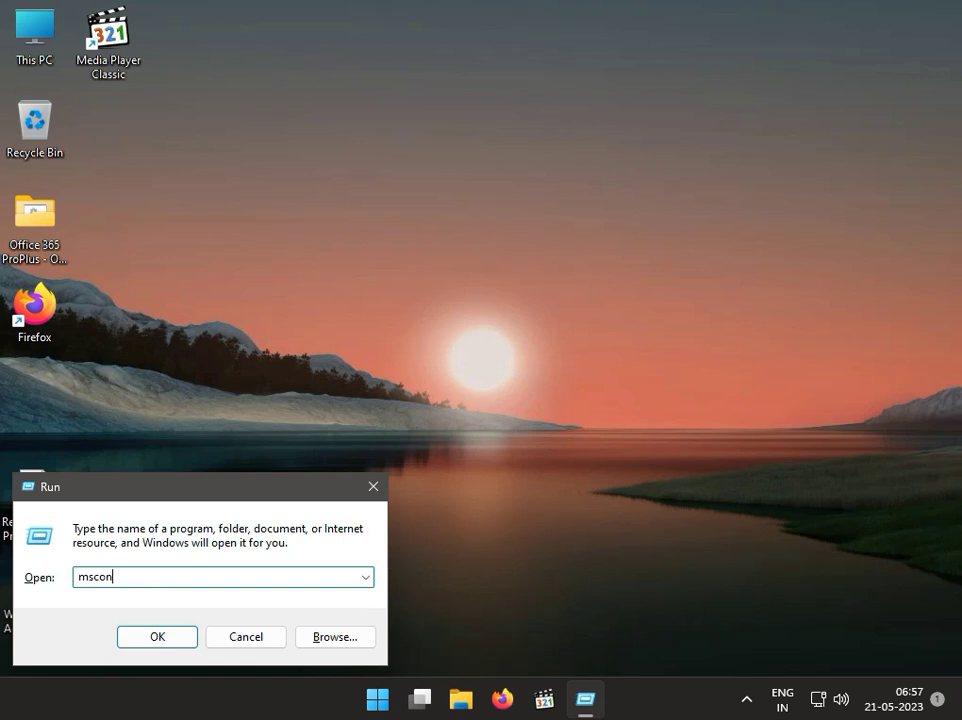
{"action": "type", "text": "fig"}
{"action": "key", "text": "Return"}
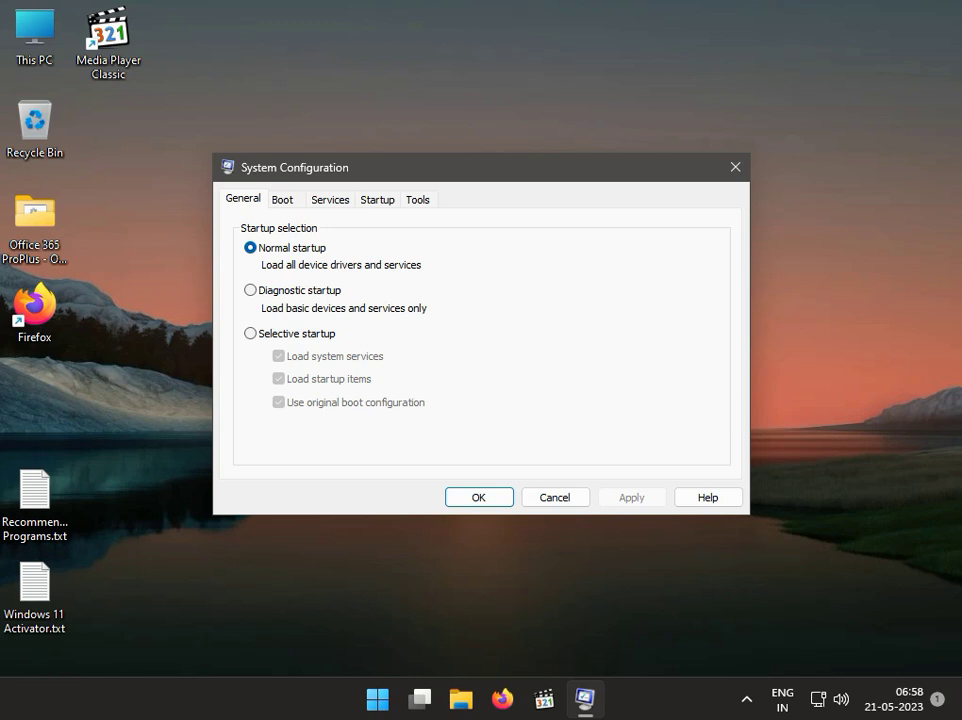
{"action": "left_click", "coordinate": [335, 200]}
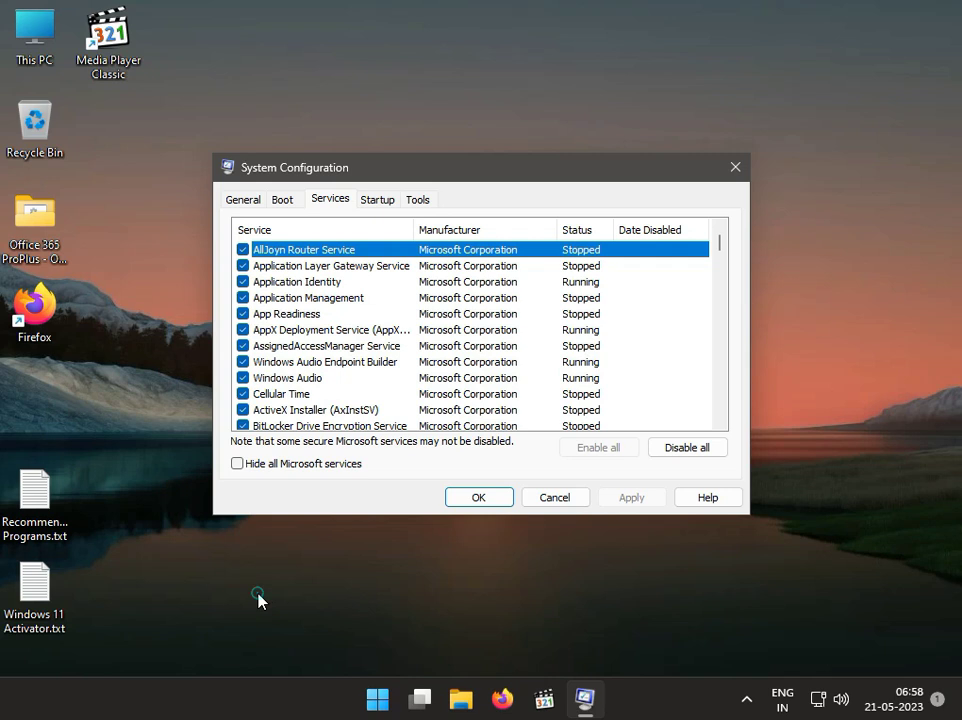
Step: Write the service name Atheros in the Run dialog and highlight it without running it
{"action": "key", "text": "super+r"}
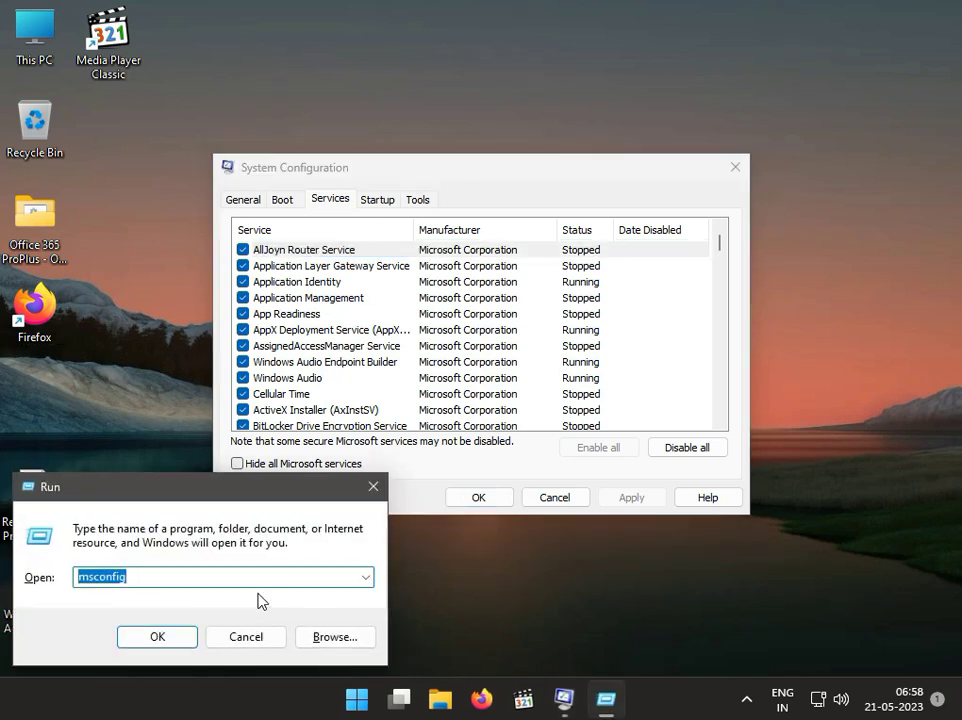
{"action": "type", "text": "A"}
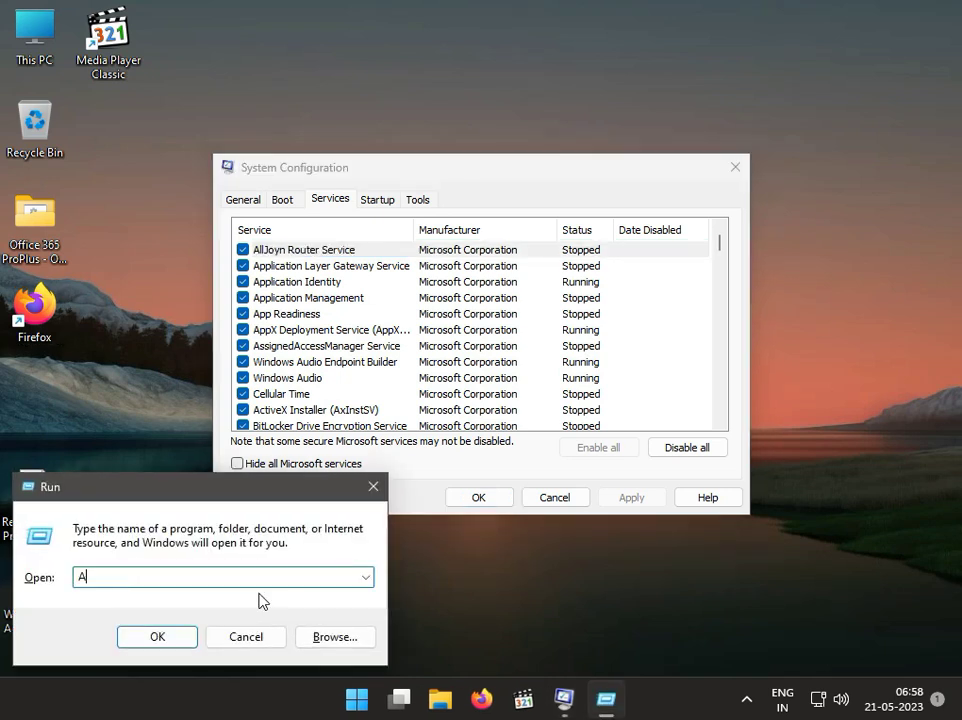
{"action": "type", "text": "theros"}
{"action": "left_click_drag", "start_coordinate": [122, 578], "coordinate": [71, 578]}
Step: Look through the entire System Configuration services list for an Atheros service
{"action": "left_click", "coordinate": [297, 283]}
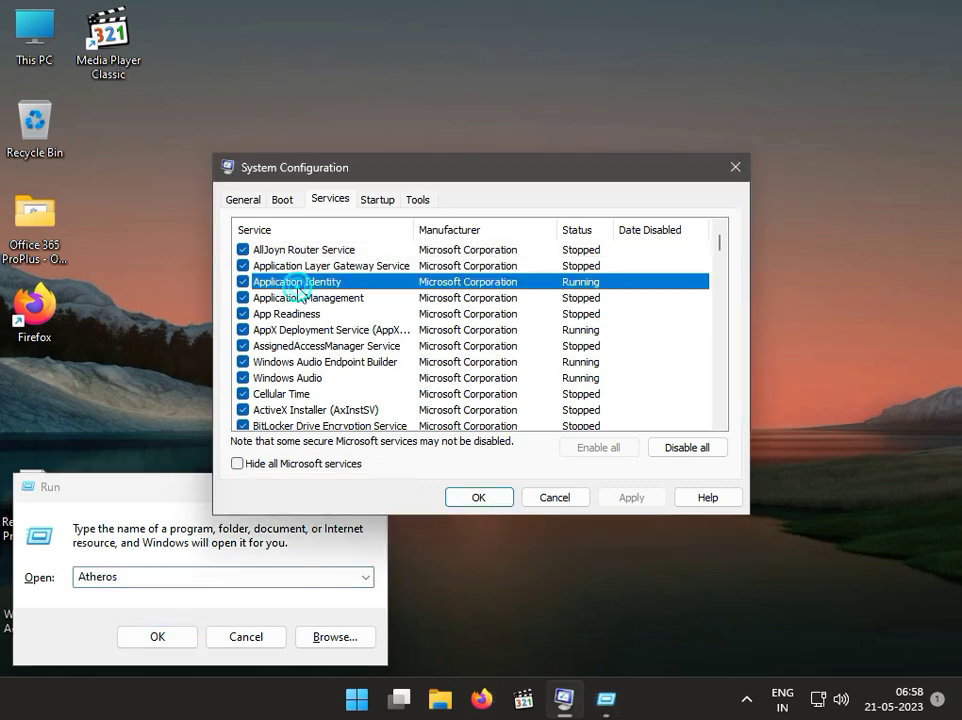
{"action": "scroll", "coordinate": [301, 298], "scroll_direction": "down", "scroll_amount": 1}
{"action": "scroll", "coordinate": [303, 300], "scroll_direction": "up", "scroll_amount": 1}
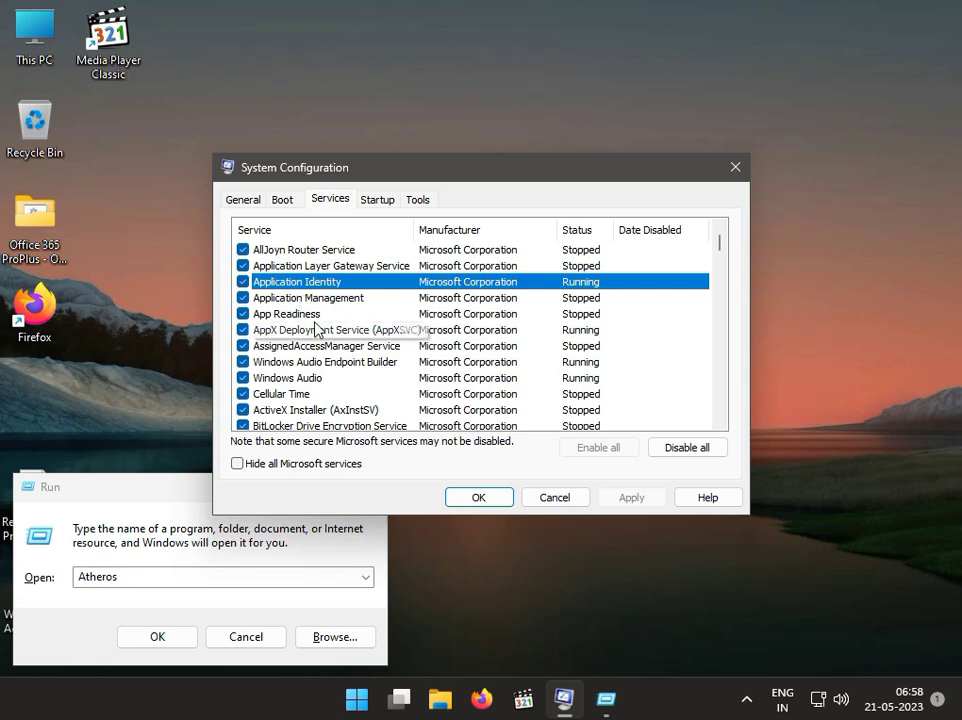
{"action": "scroll", "coordinate": [296, 318], "scroll_direction": "down", "scroll_amount": 1}
{"action": "scroll", "coordinate": [296, 318], "scroll_direction": "down", "scroll_amount": 3}
{"action": "scroll", "coordinate": [296, 318], "scroll_direction": "down", "scroll_amount": 10}
{"action": "scroll", "coordinate": [296, 318], "scroll_direction": "down", "scroll_amount": 7}
{"action": "scroll", "coordinate": [296, 318], "scroll_direction": "up", "scroll_amount": 3}
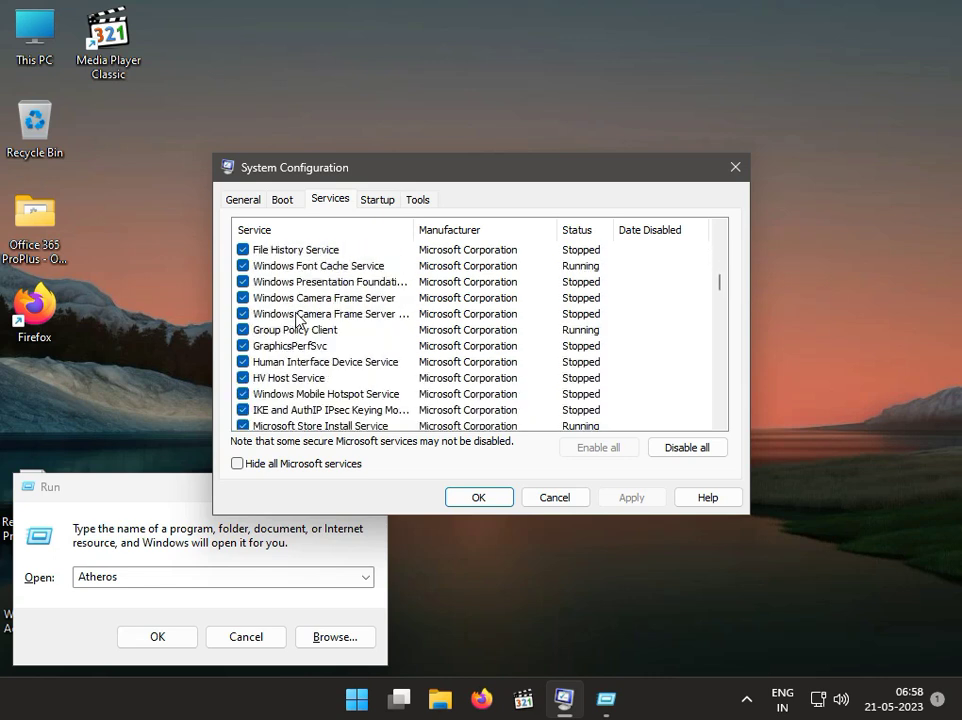
{"action": "scroll", "coordinate": [296, 318], "scroll_direction": "up", "scroll_amount": 2}
{"action": "scroll", "coordinate": [296, 318], "scroll_direction": "down", "scroll_amount": 8}
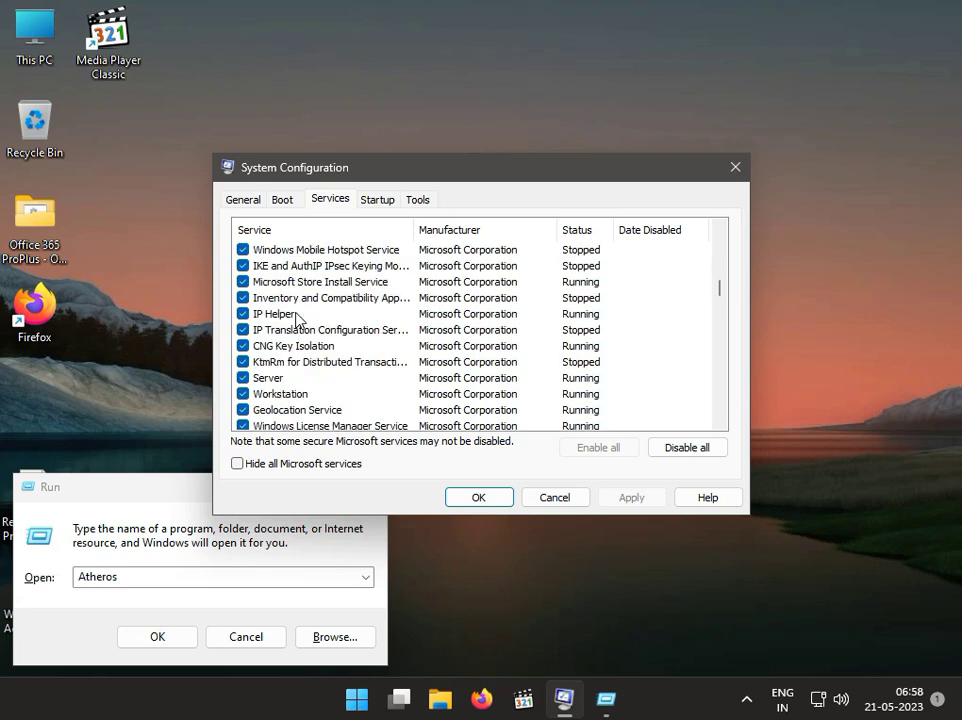
{"action": "scroll", "coordinate": [296, 318], "scroll_direction": "down", "scroll_amount": 15}
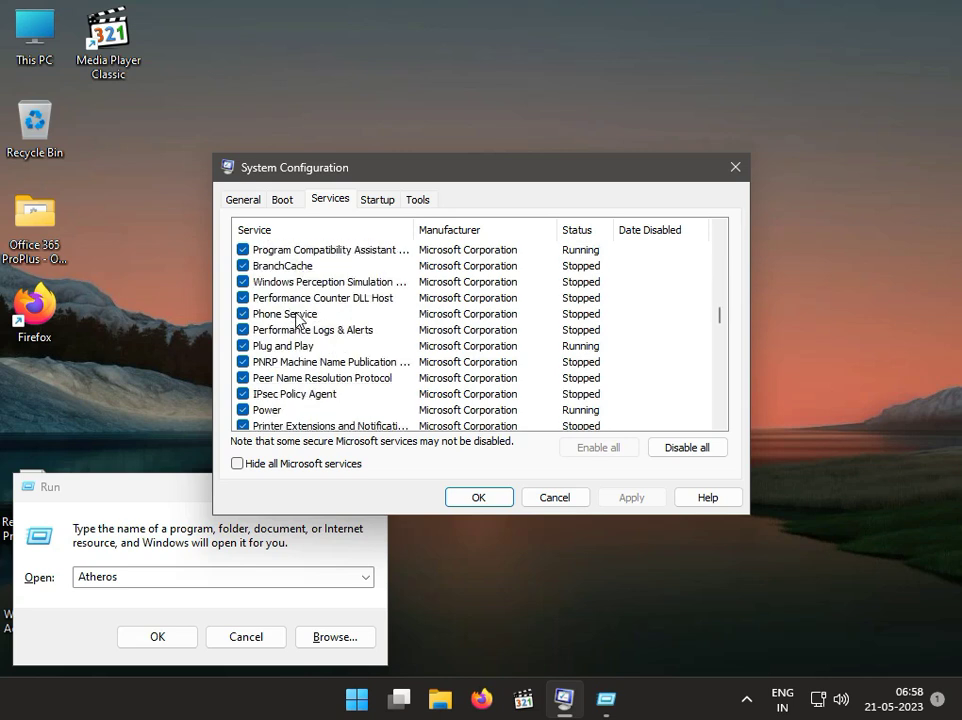
{"action": "scroll", "coordinate": [296, 318], "scroll_direction": "down", "scroll_amount": 15}
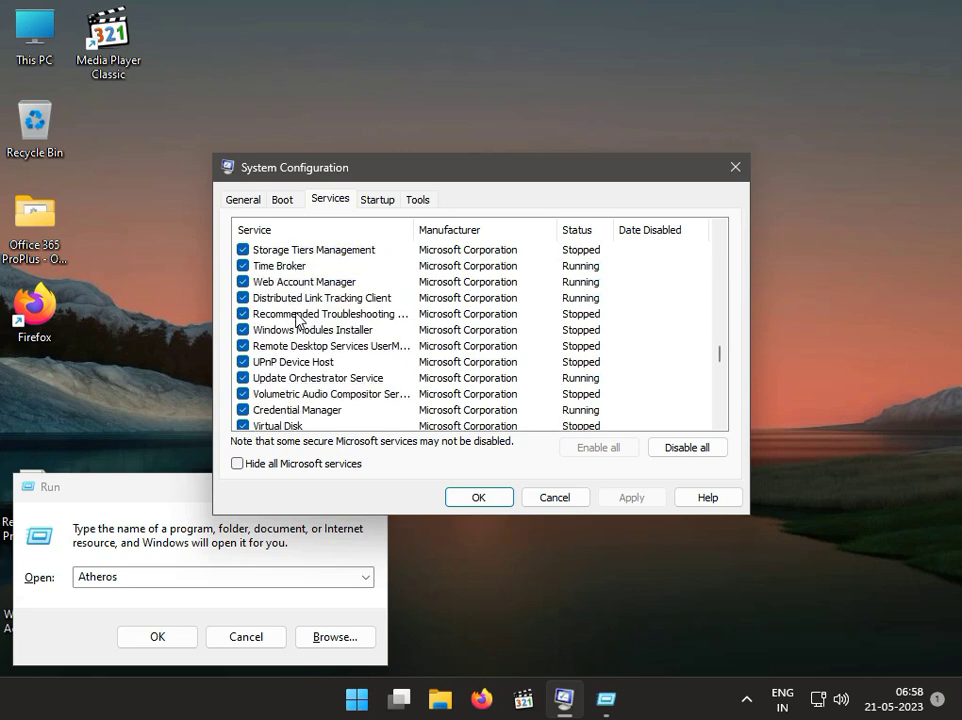
{"action": "scroll", "coordinate": [298, 320], "scroll_direction": "down", "scroll_amount": 4}
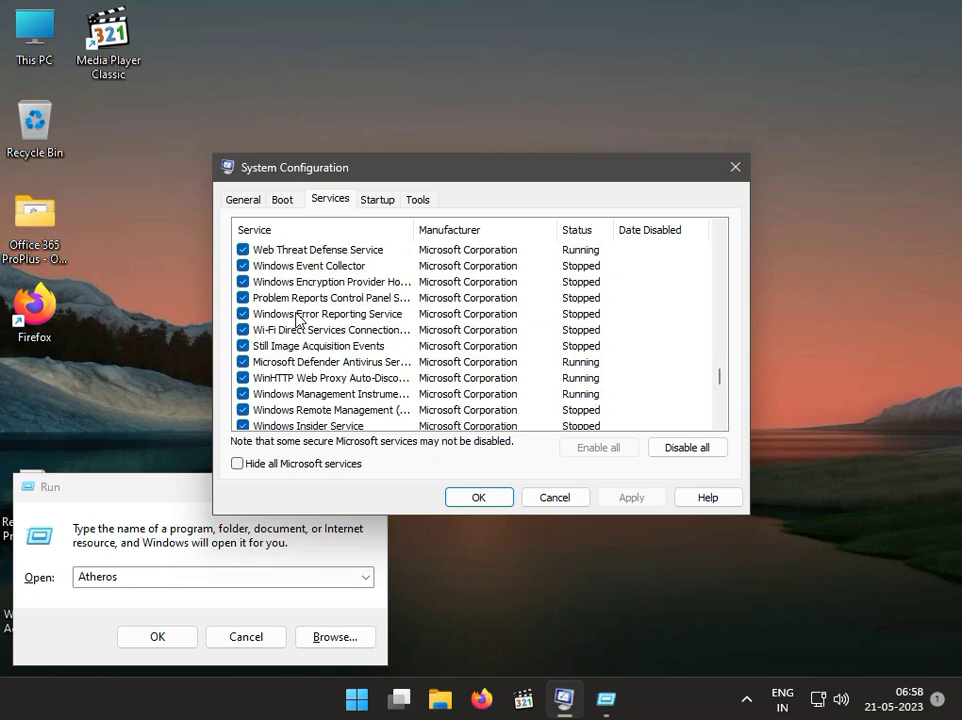
{"action": "scroll", "coordinate": [296, 318], "scroll_direction": "down", "scroll_amount": 9}
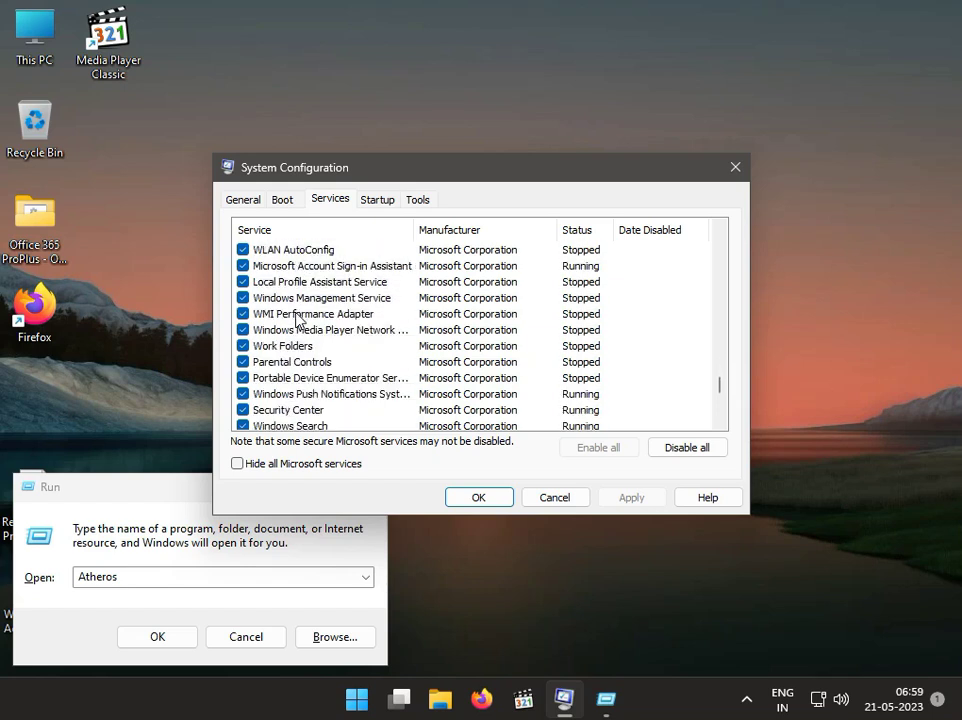
{"action": "scroll", "coordinate": [297, 318], "scroll_direction": "down", "scroll_amount": 5}
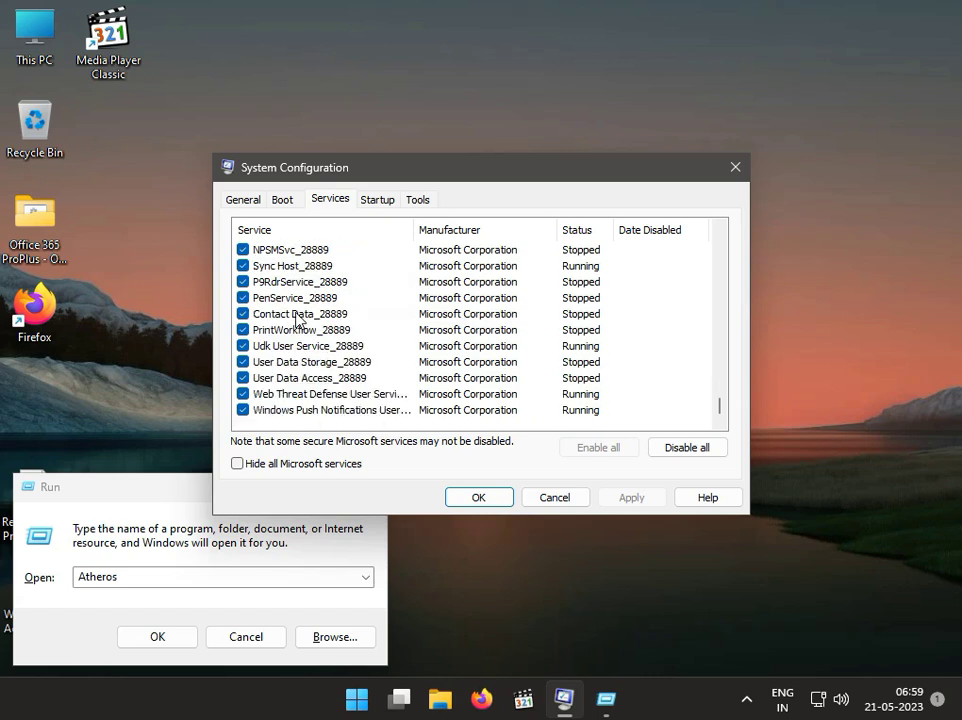
{"action": "scroll", "coordinate": [296, 318], "scroll_direction": "up", "scroll_amount": 12}
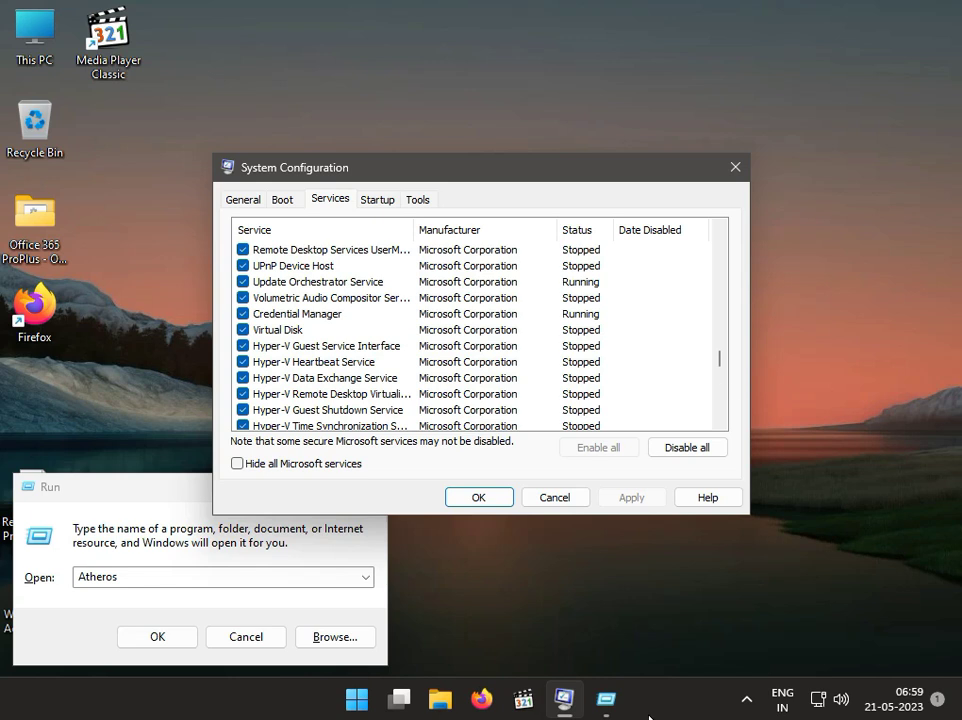
Step: Toggle the Virtual Disk service off and back on, apply and close System Configuration without restarting, and dismiss the Run dialog
{"action": "left_click", "coordinate": [244, 330]}
{"action": "left_click", "coordinate": [244, 330]}
{"action": "left_click", "coordinate": [657, 500]}
{"action": "left_click", "coordinate": [478, 498]}
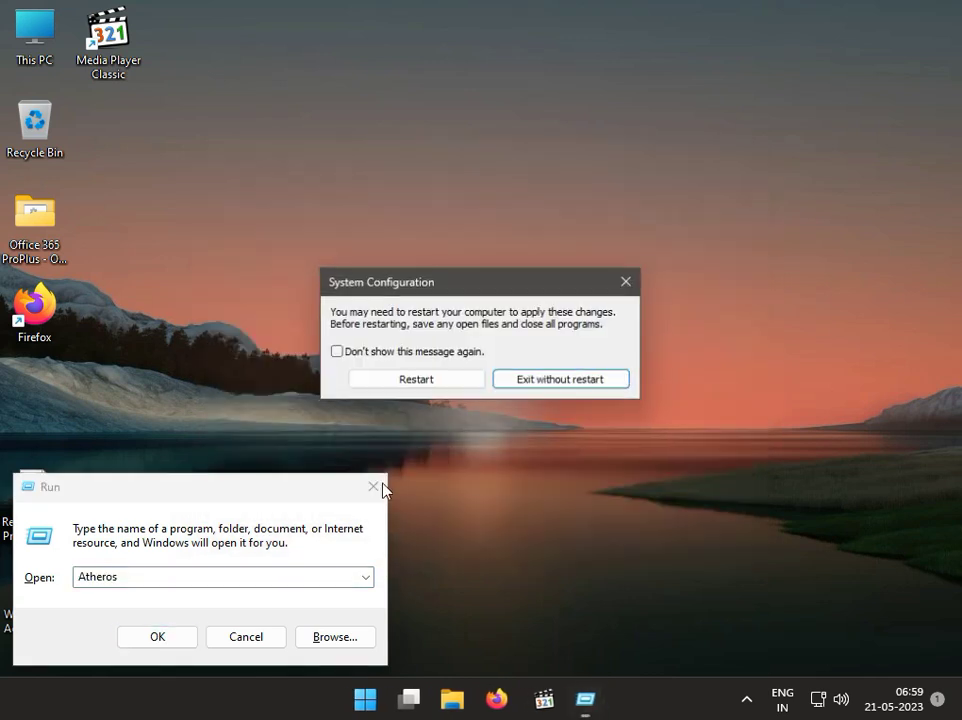
{"action": "left_click", "coordinate": [373, 488]}
{"action": "left_click", "coordinate": [637, 288]}
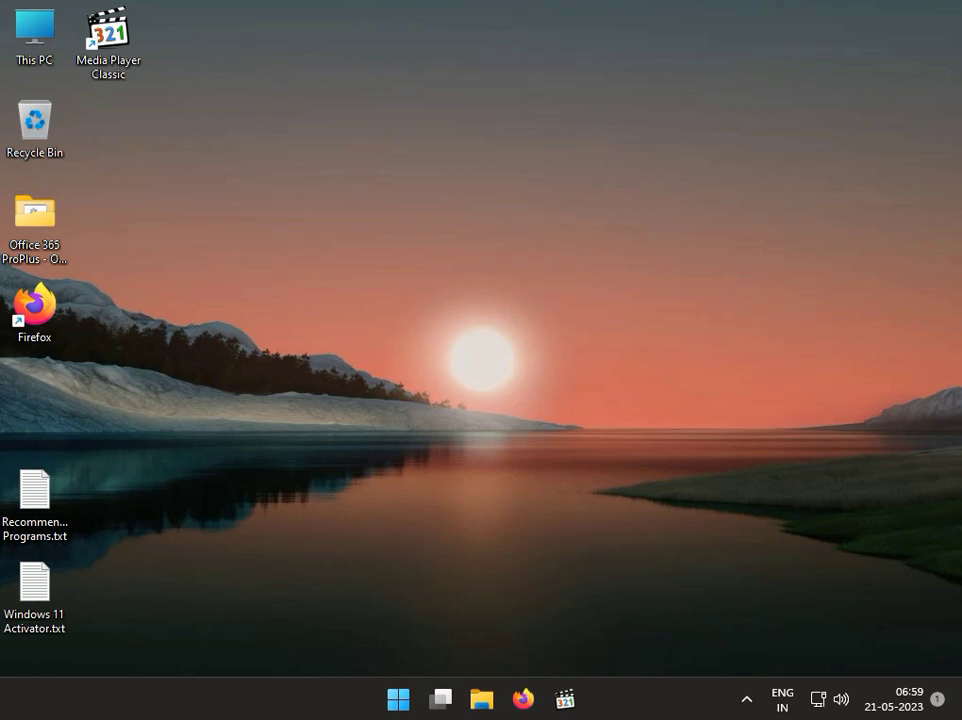
Step: Open Programs and Features in Control Panel and show the list of installed Windows updates
{"action": "left_click", "coordinate": [398, 700]}
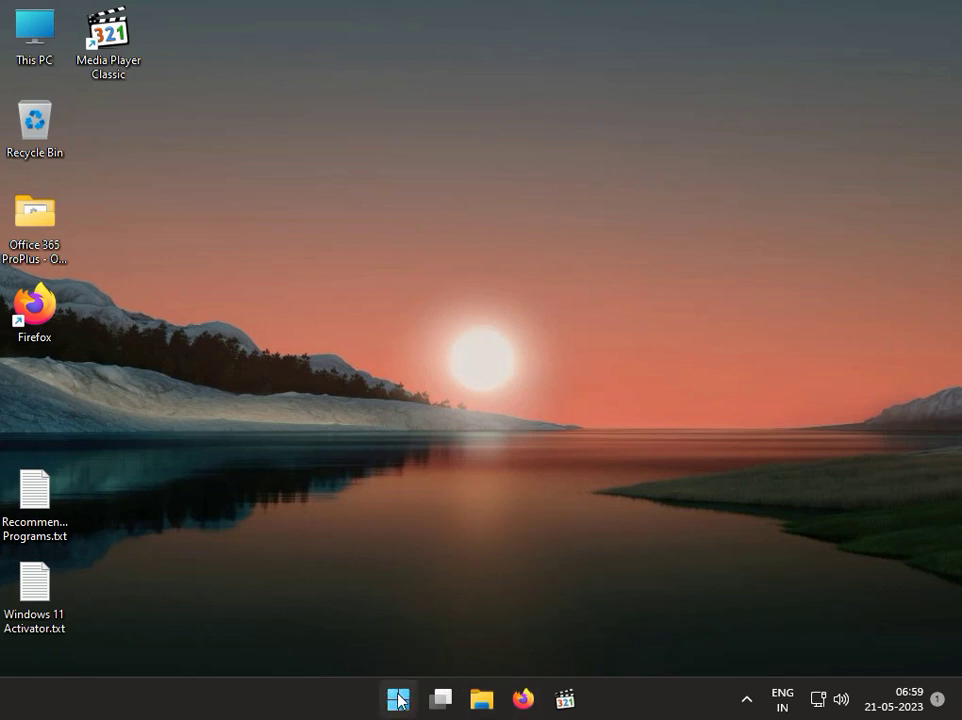
{"action": "left_click", "coordinate": [398, 700]}
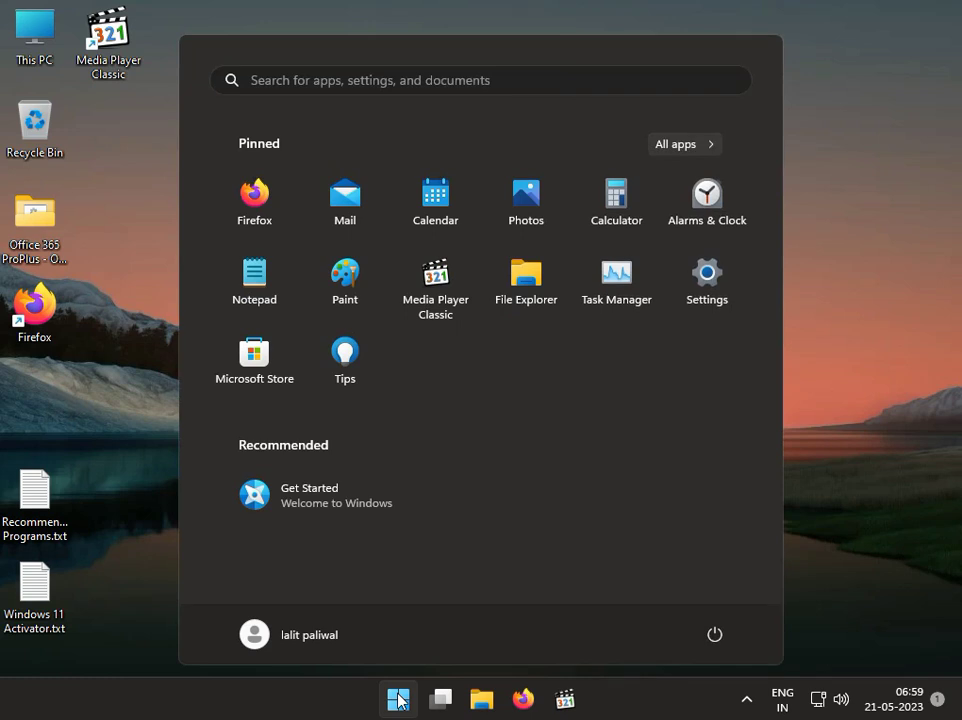
{"action": "type", "text": "cont"}
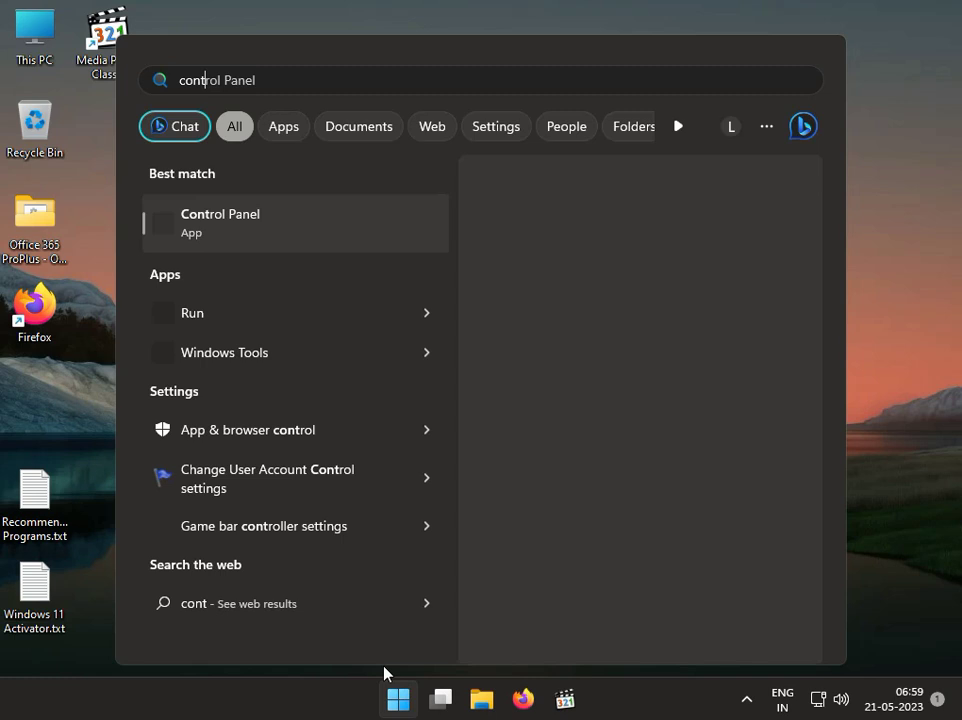
{"action": "left_click", "coordinate": [207, 216]}
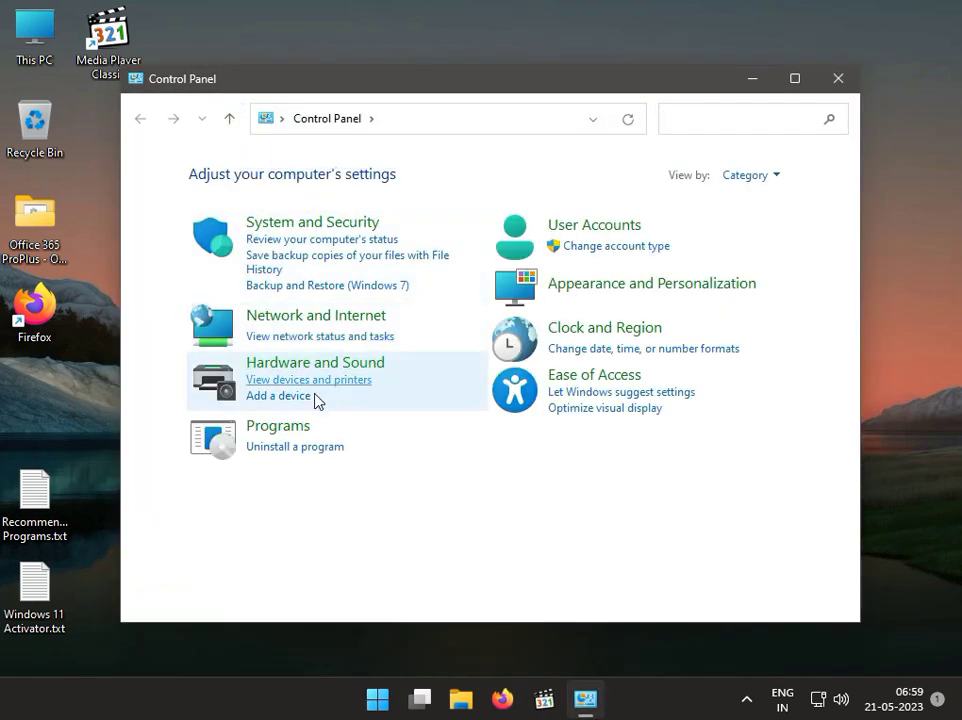
{"action": "left_click", "coordinate": [320, 447]}
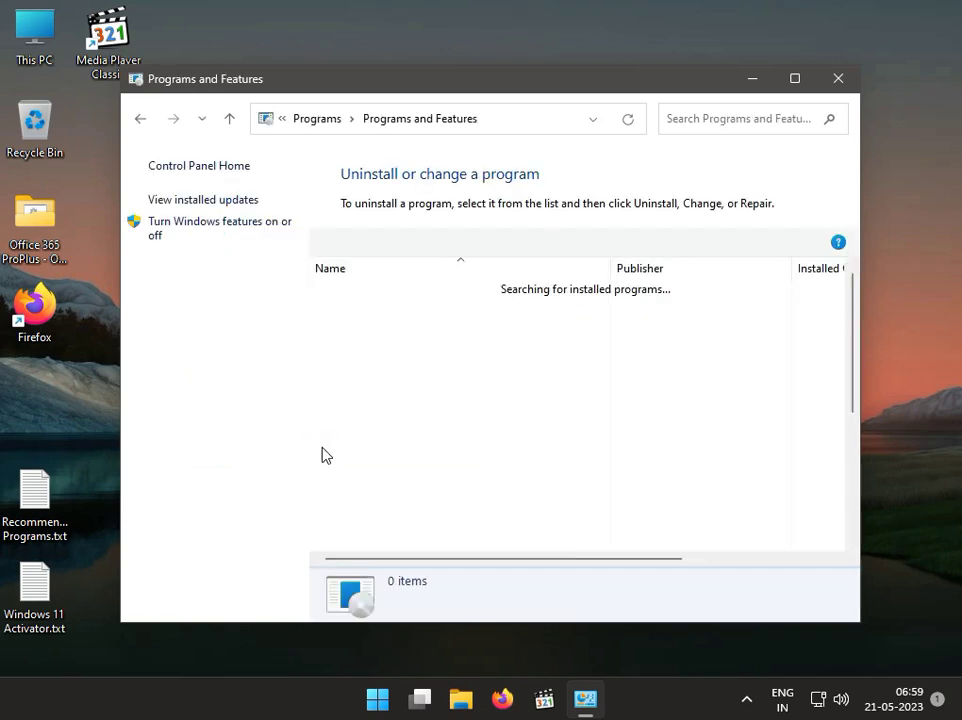
{"action": "left_click", "coordinate": [230, 204]}
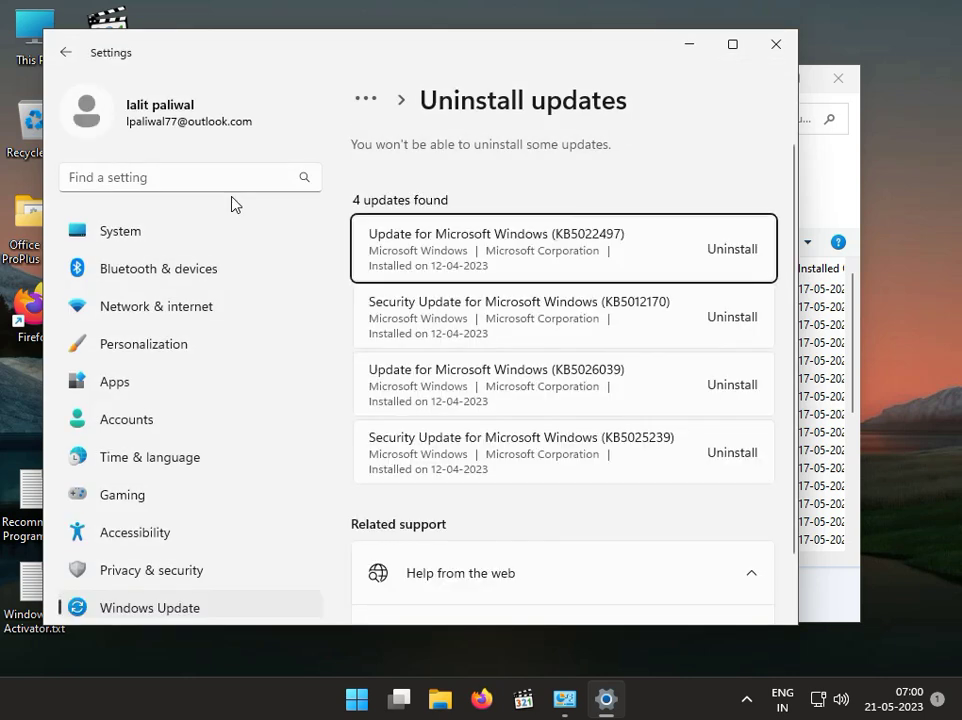
Step: Try to uninstall the Windows update KB5022497, and close Settings and Programs and Features
{"action": "left_click", "coordinate": [684, 255]}
{"action": "left_click", "coordinate": [721, 249]}
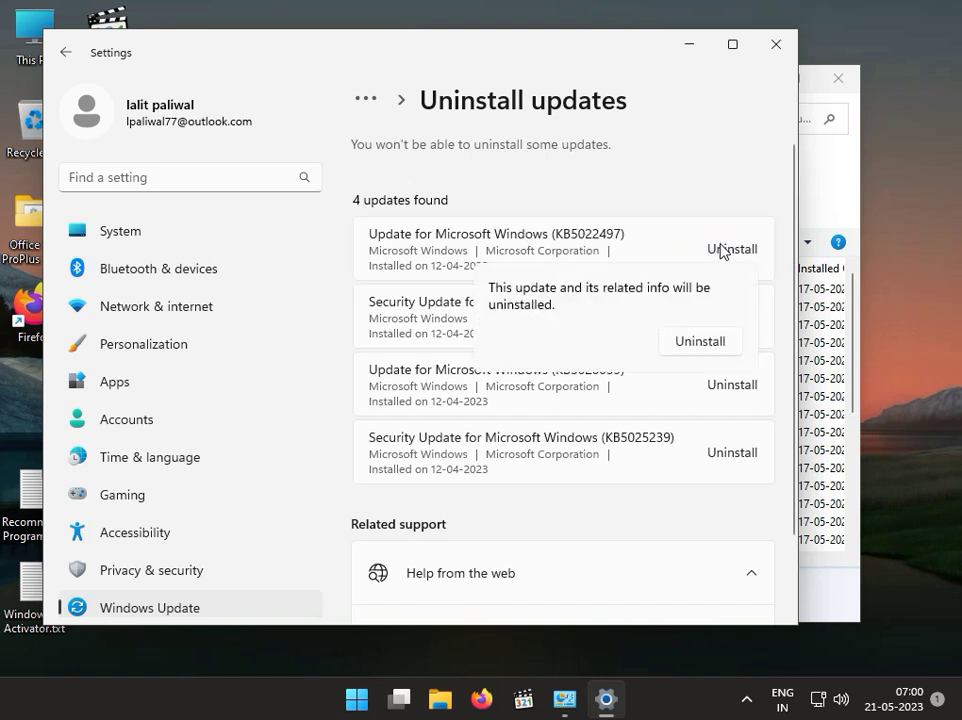
{"action": "left_click", "coordinate": [709, 340]}
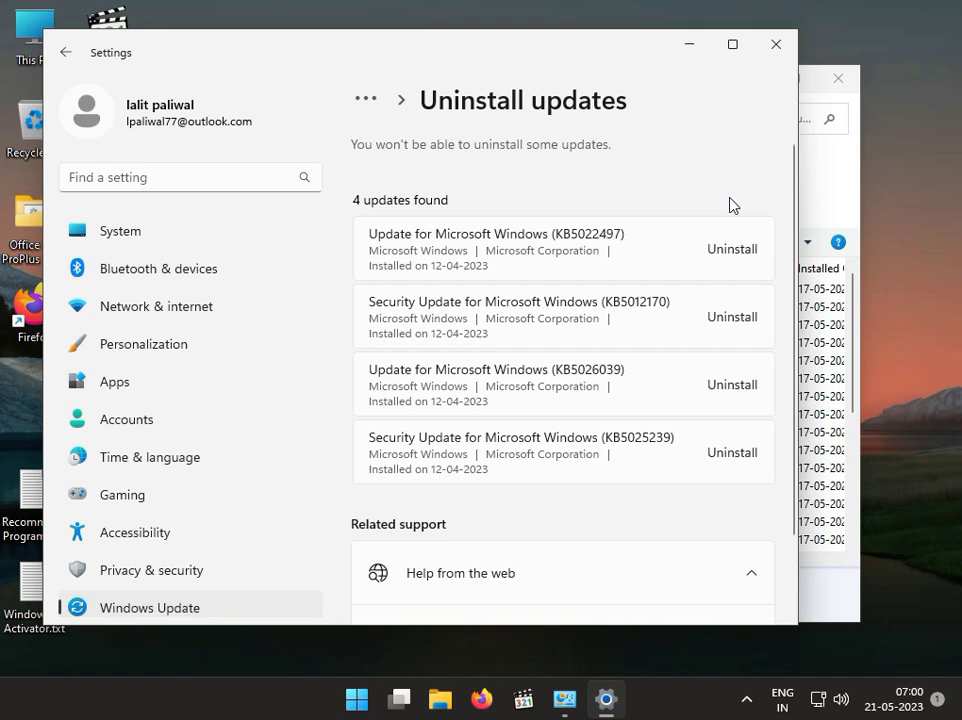
{"action": "left_click", "coordinate": [757, 55]}
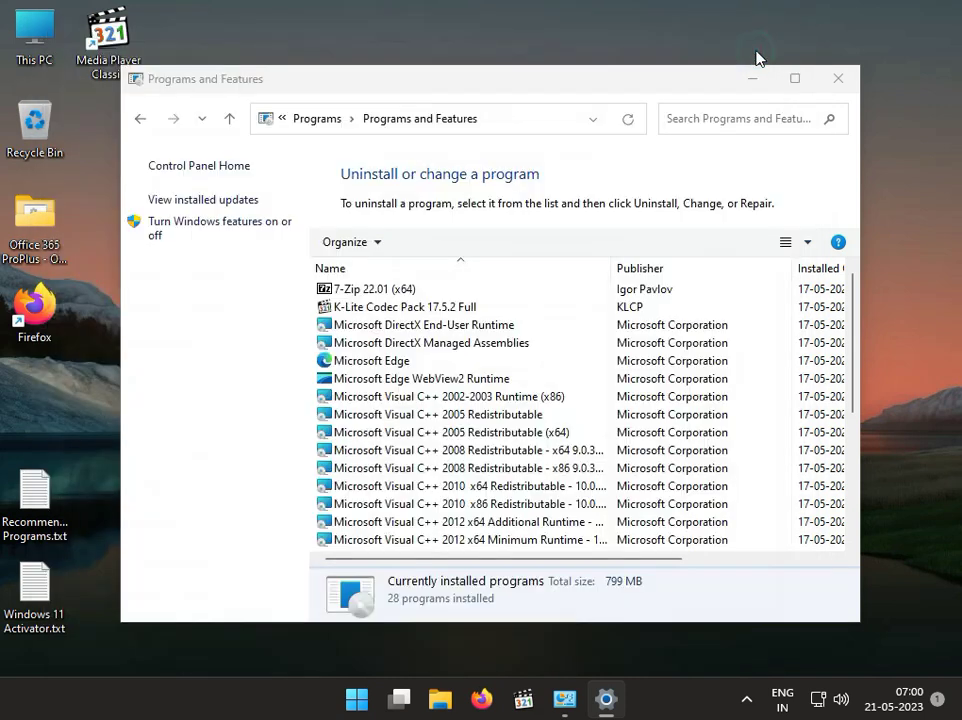
{"action": "left_click", "coordinate": [826, 78]}
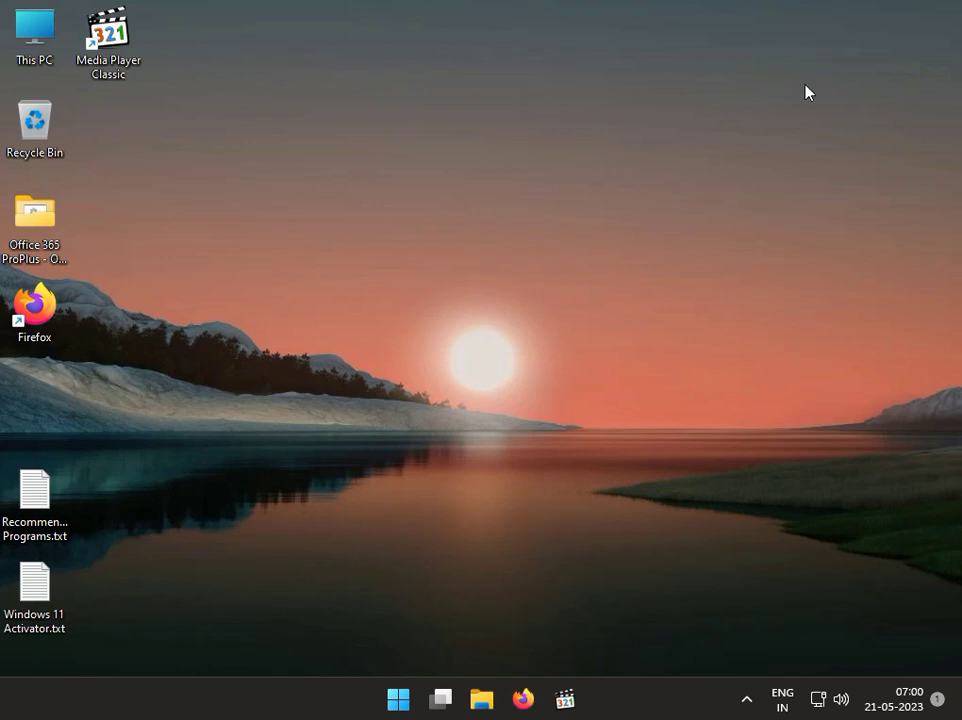
Step: Open Settings and show the list of installed apps
{"action": "left_click", "coordinate": [398, 700]}
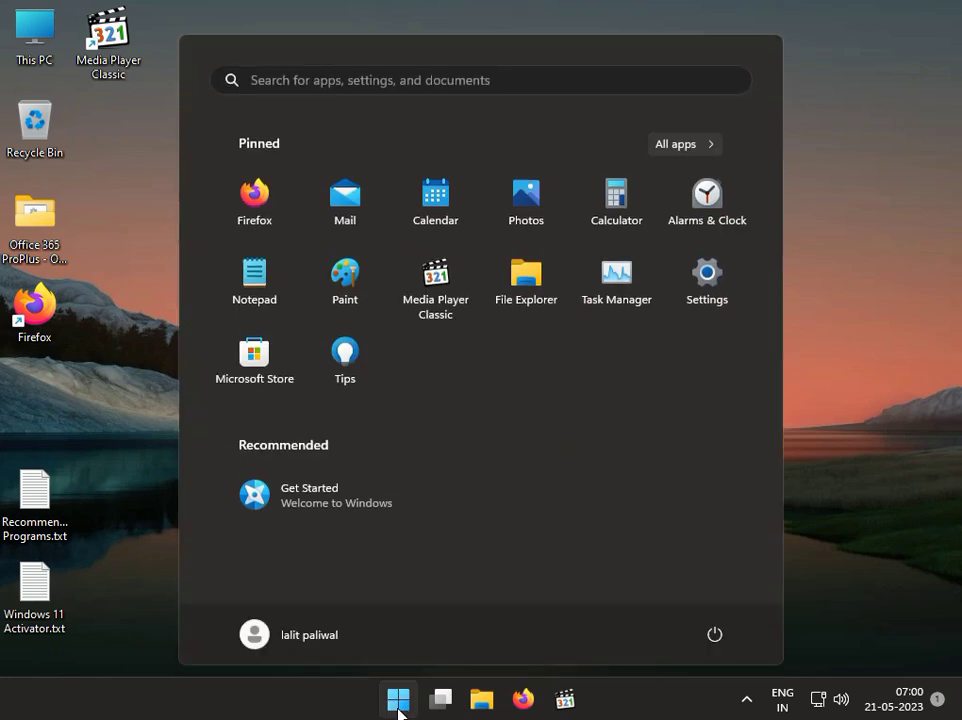
{"action": "left_click", "coordinate": [700, 278]}
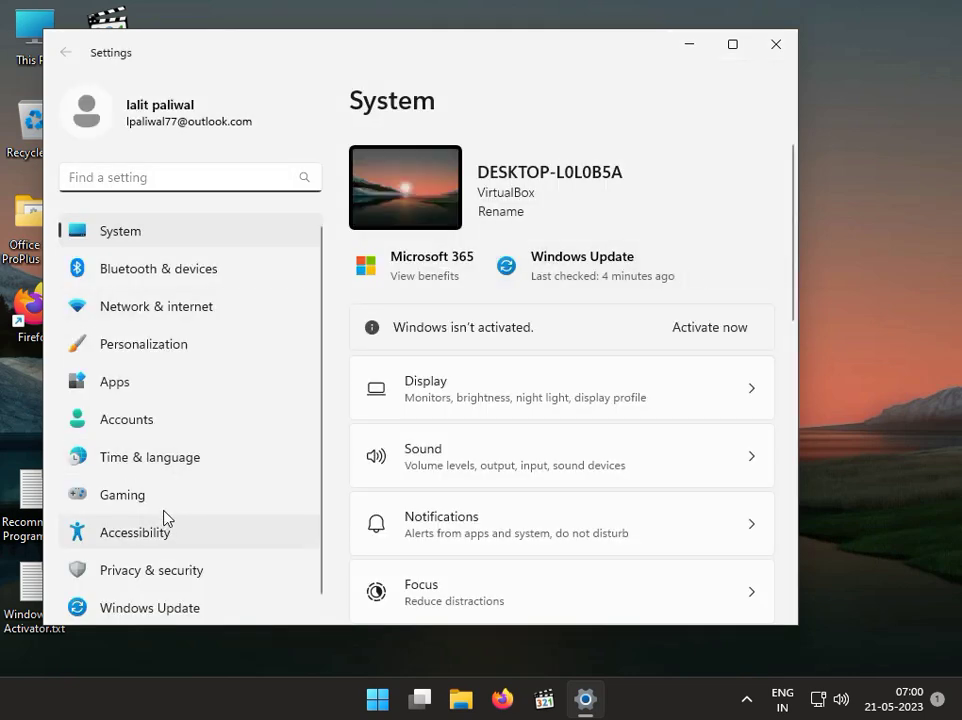
{"action": "left_click", "coordinate": [178, 385]}
{"action": "left_click", "coordinate": [545, 191]}
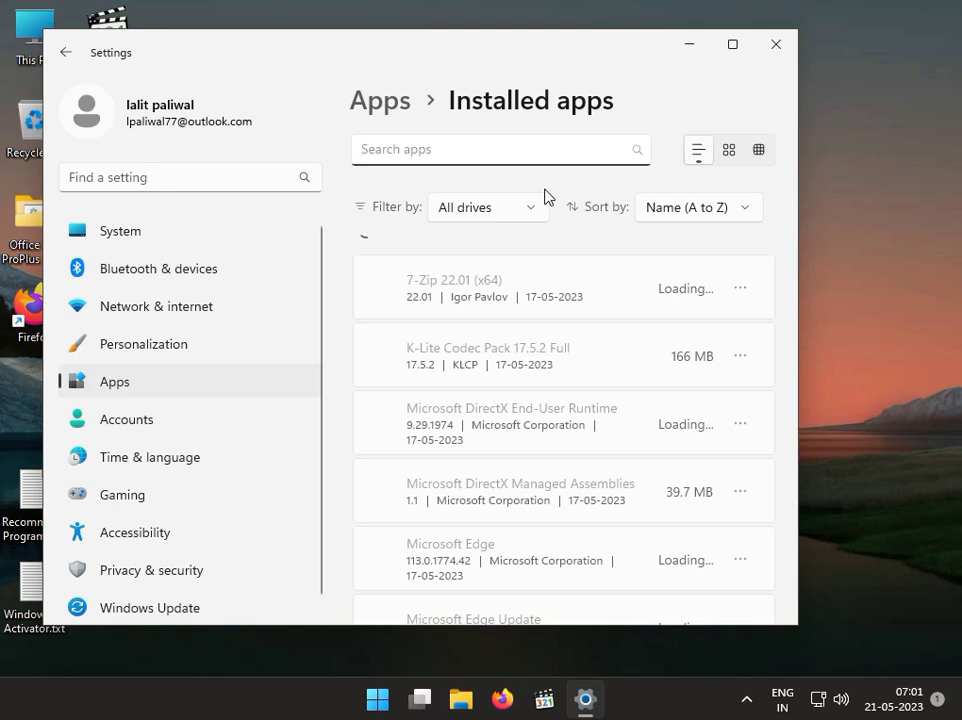
Step: Write the program name 3DP net in the Run dialog, dismiss it without running, and close Settings
{"action": "key", "text": "super+r"}
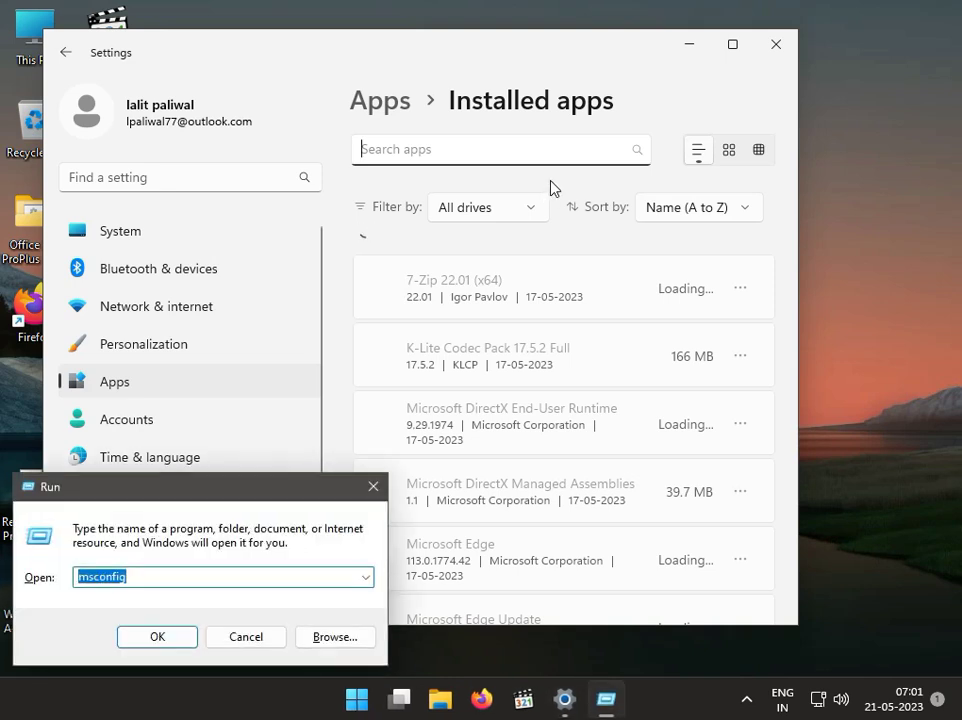
{"action": "type", "text": "DP net"}
{"action": "key", "text": "Left"}
{"action": "key", "text": "Left"}
{"action": "key", "text": "Left"}
{"action": "key", "text": "Left"}
{"action": "key", "text": "Left"}
{"action": "key", "text": "Left"}
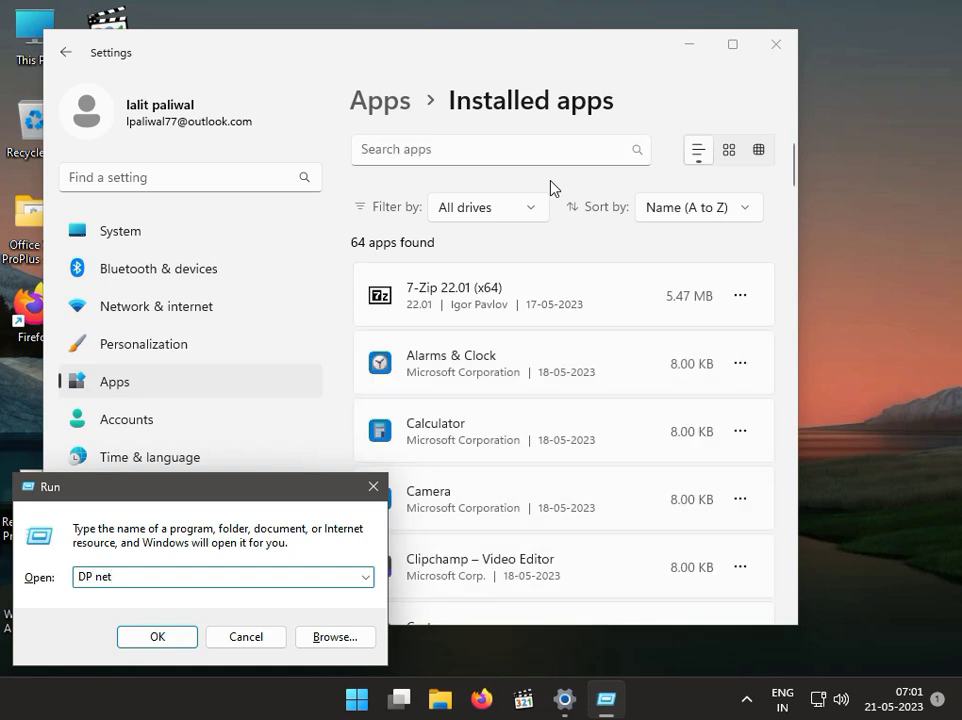
{"action": "type", "text": "3"}
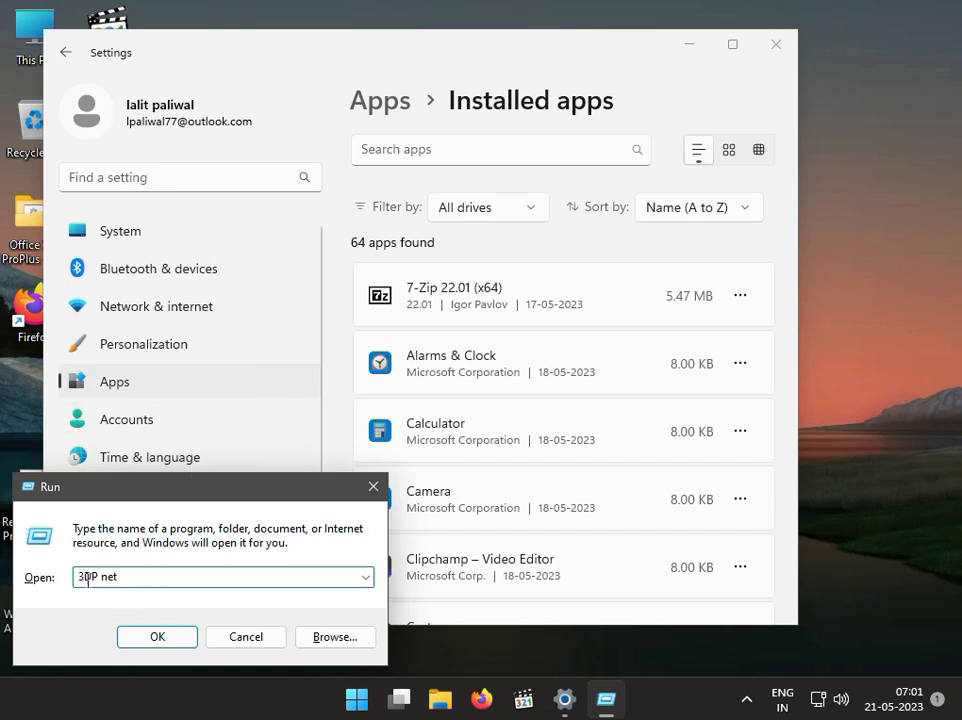
{"action": "left_click", "coordinate": [268, 640]}
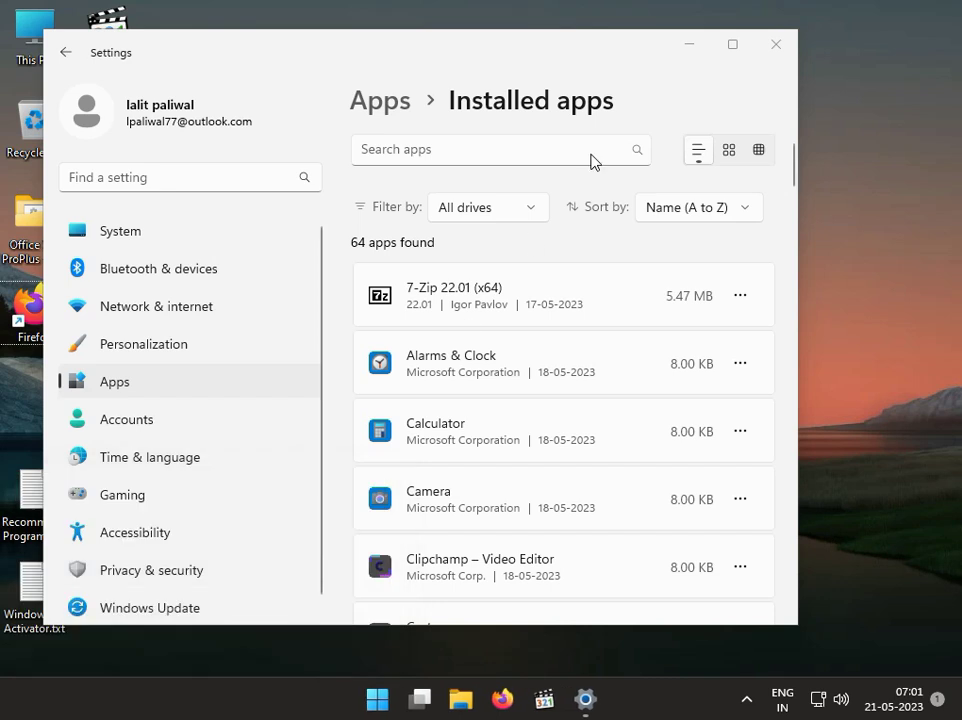
{"action": "left_click", "coordinate": [776, 42]}
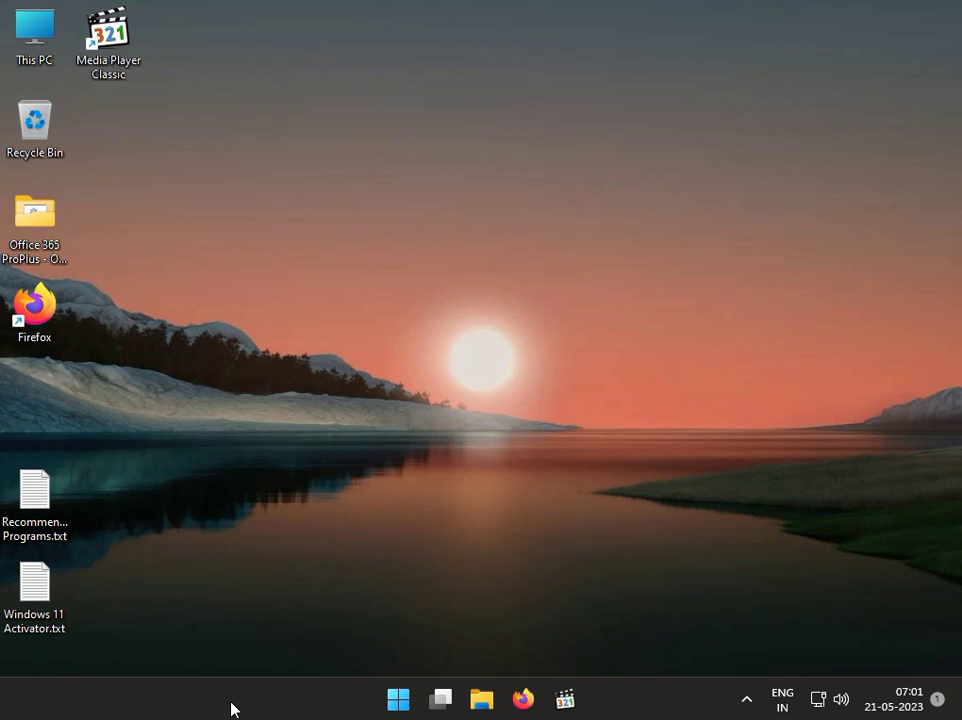
Step: Look through the available updates and their download status on the Windows Update page, and close Settings
{"action": "left_click", "coordinate": [404, 706]}
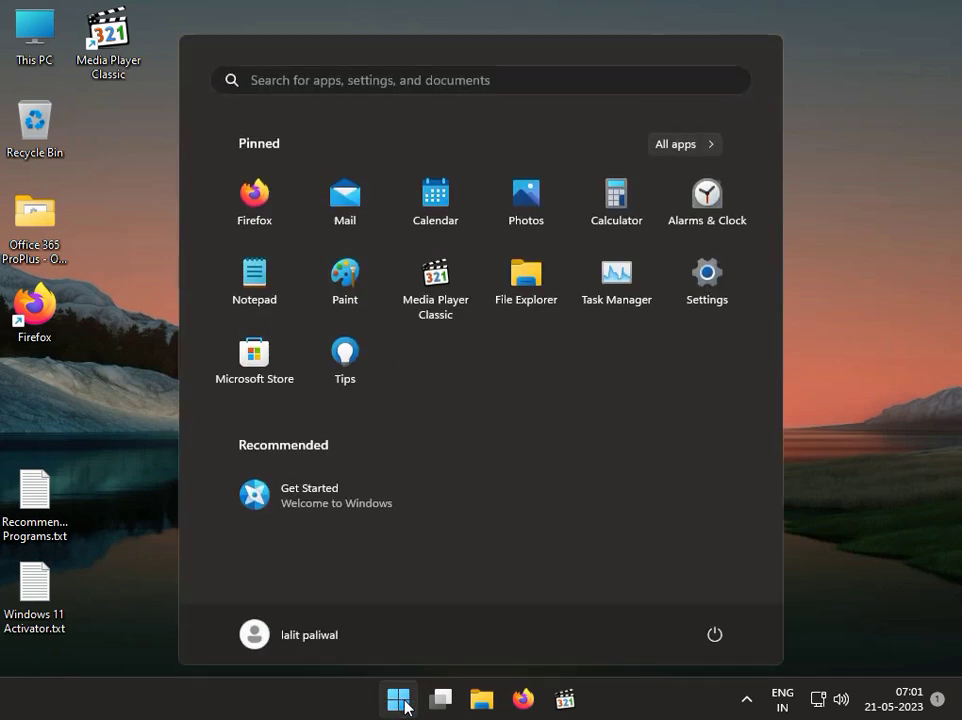
{"action": "left_click", "coordinate": [706, 275]}
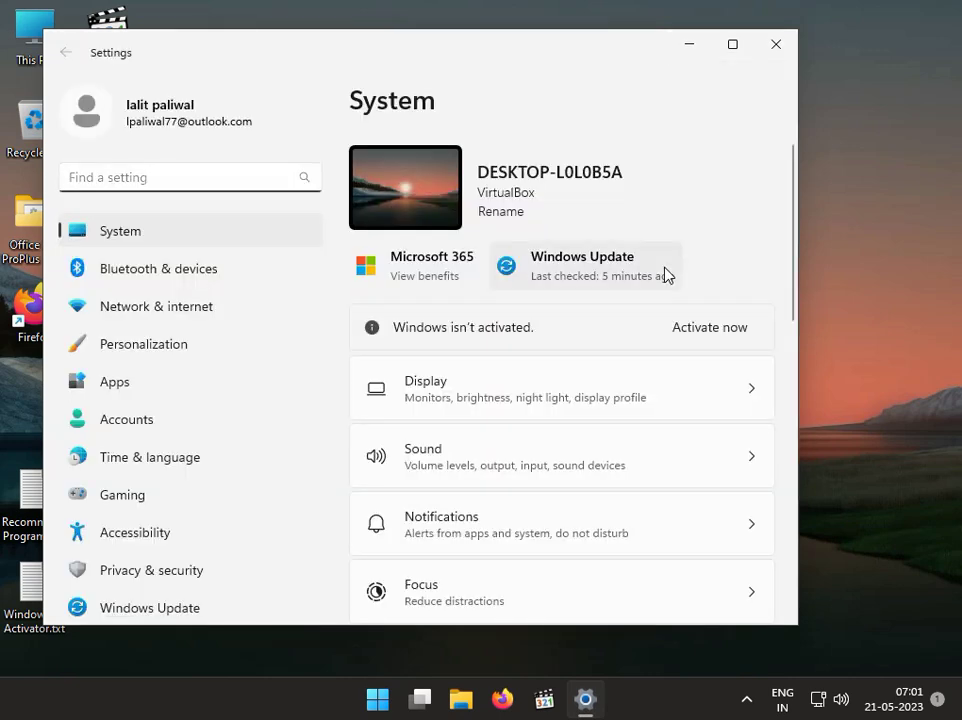
{"action": "scroll", "coordinate": [170, 440], "scroll_direction": "down", "scroll_amount": 1}
{"action": "scroll", "coordinate": [185, 540], "scroll_direction": "up", "scroll_amount": 1}
{"action": "left_click", "coordinate": [193, 604]}
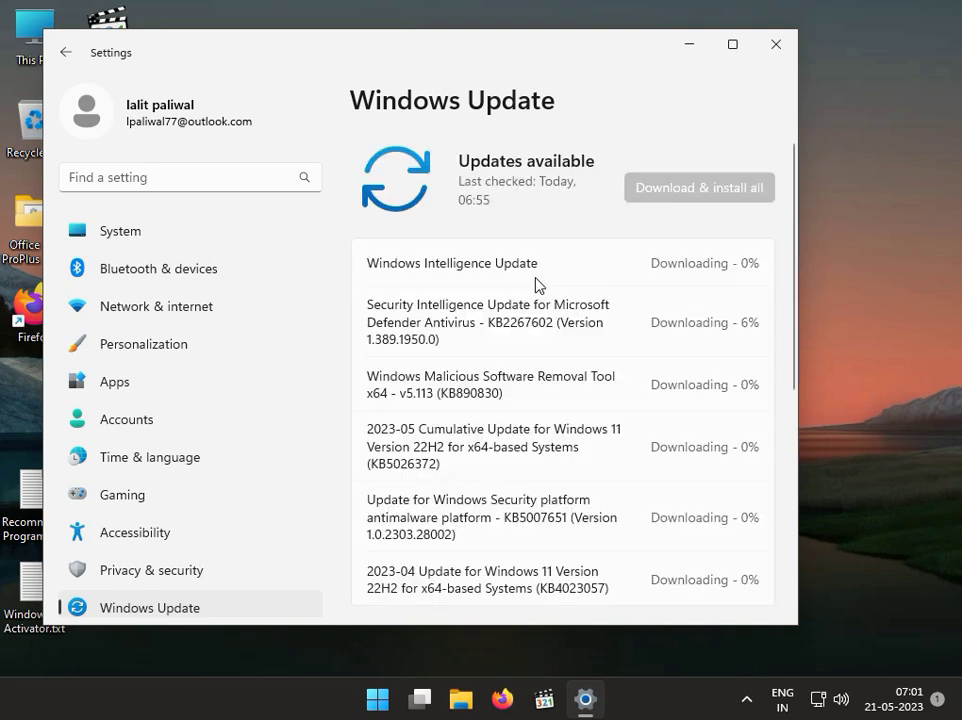
{"action": "scroll", "coordinate": [555, 290], "scroll_direction": "down", "scroll_amount": 3}
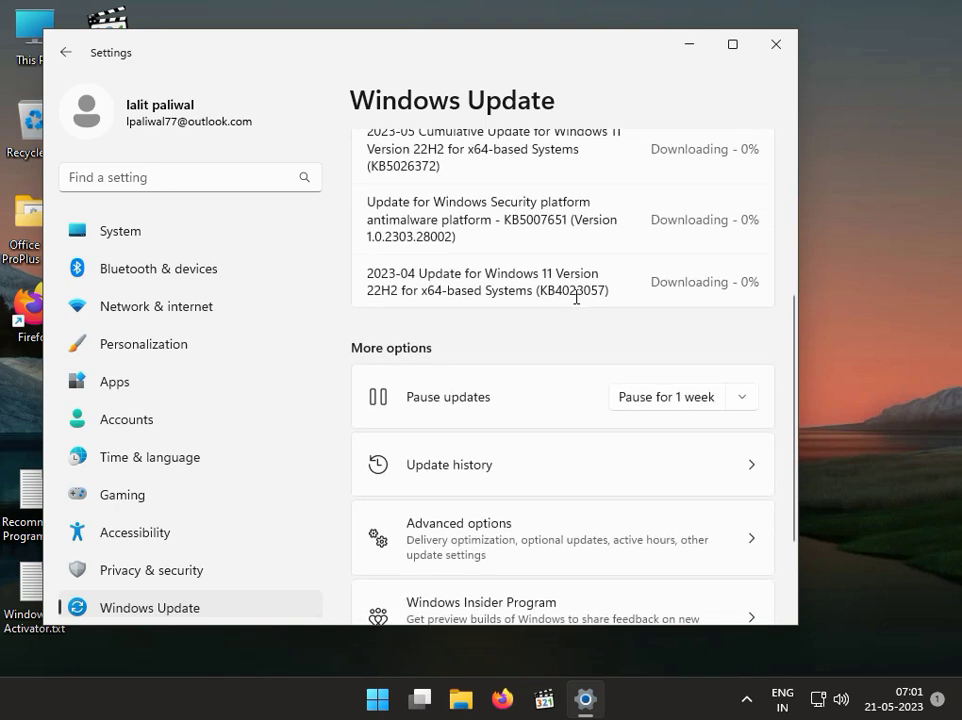
{"action": "scroll", "coordinate": [576, 298], "scroll_direction": "up", "scroll_amount": 3}
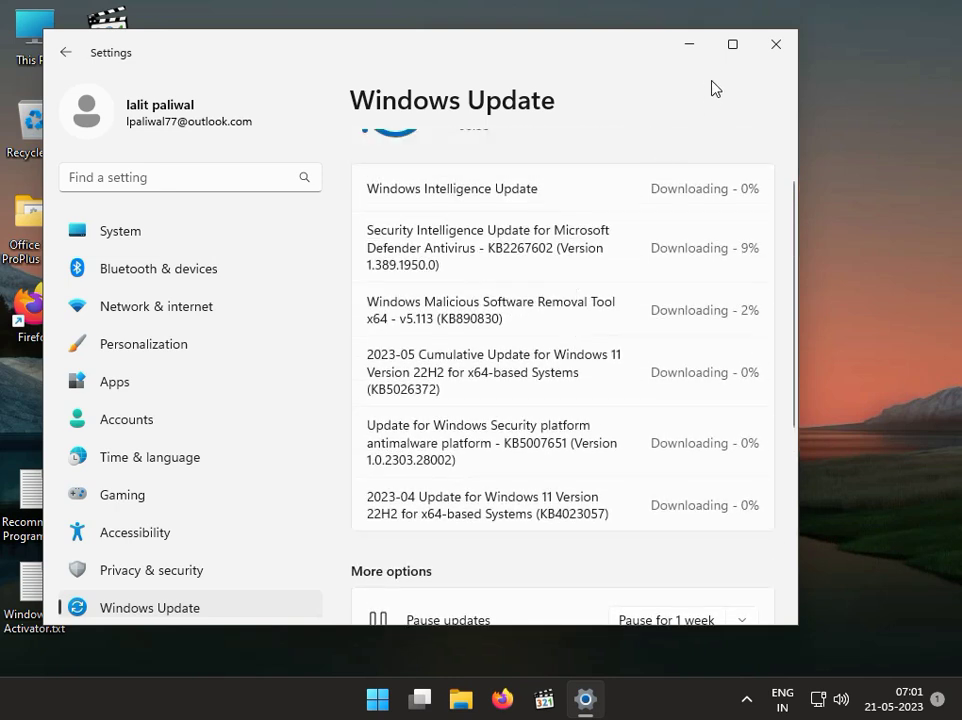
{"action": "left_click", "coordinate": [778, 44]}
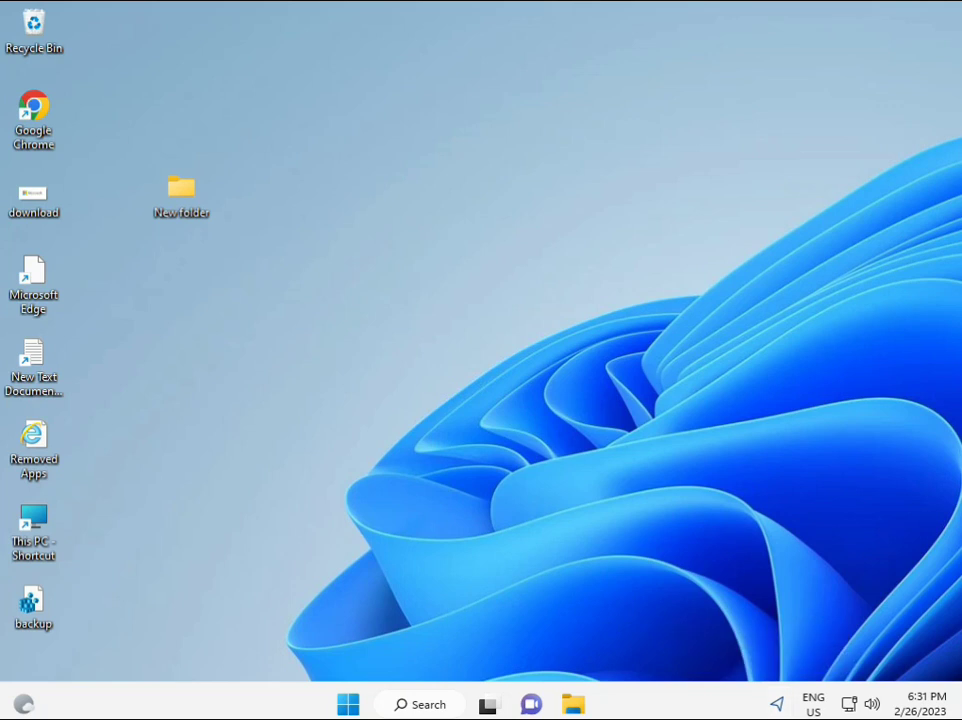
Step: Find Command Prompt by searching for cmd, run it as administrator and allow it to make changes
{"action": "left_click", "coordinate": [348, 704]}
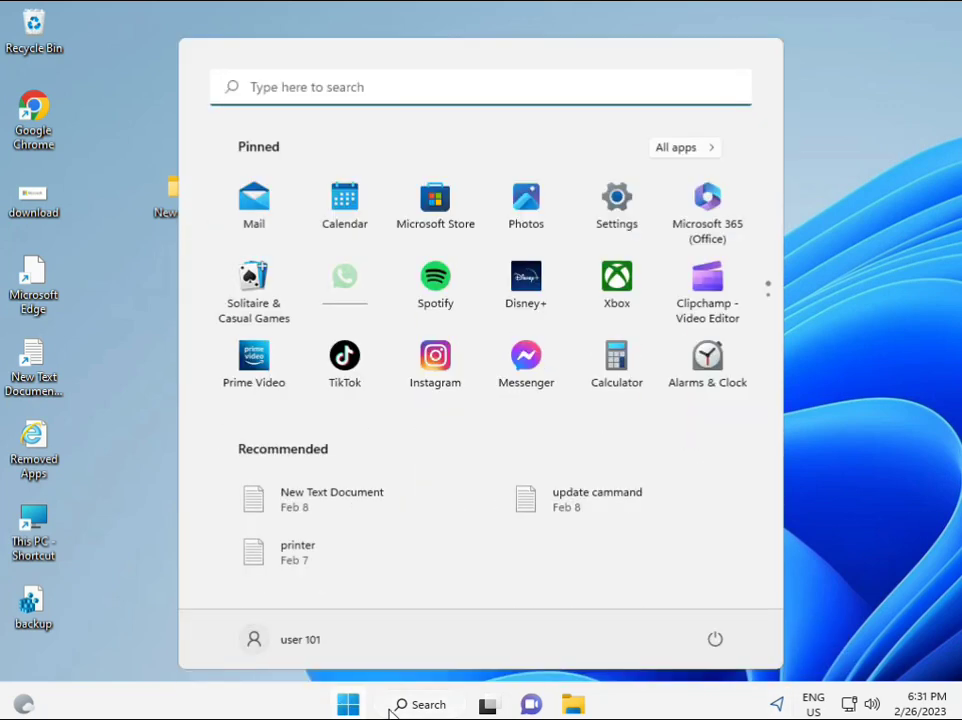
{"action": "type", "text": "cmd"}
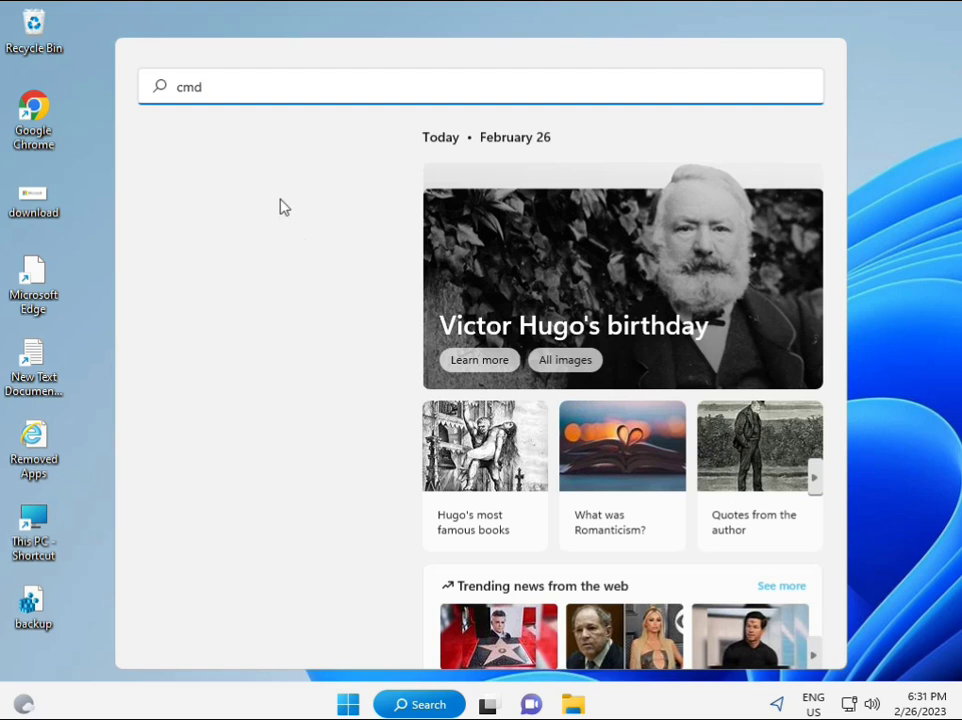
{"action": "left_click", "coordinate": [211, 234]}
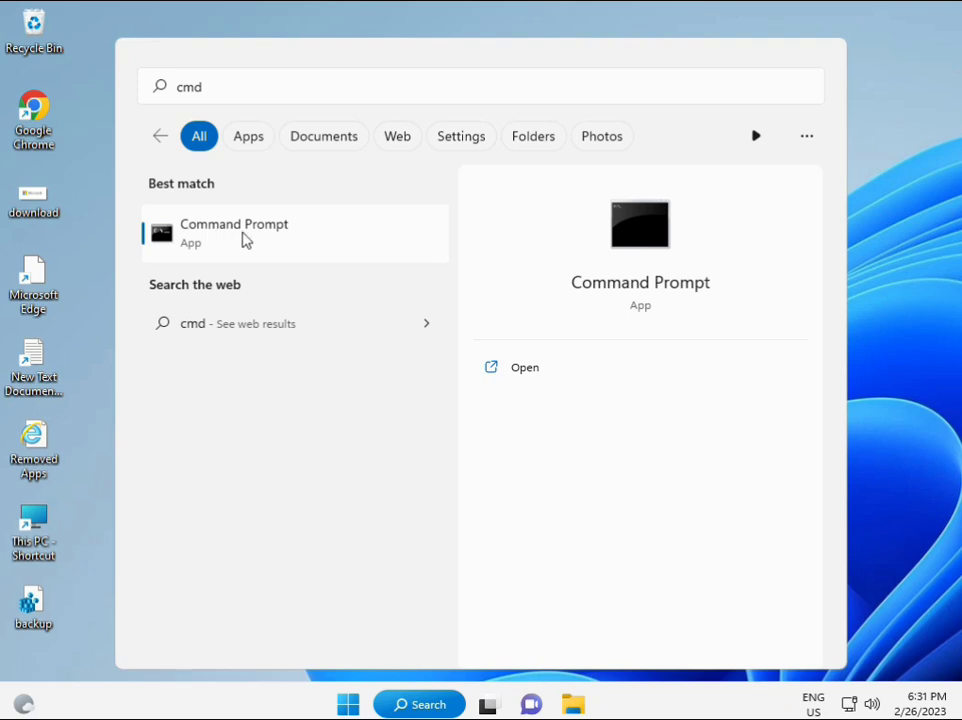
{"action": "right_click", "coordinate": [243, 240]}
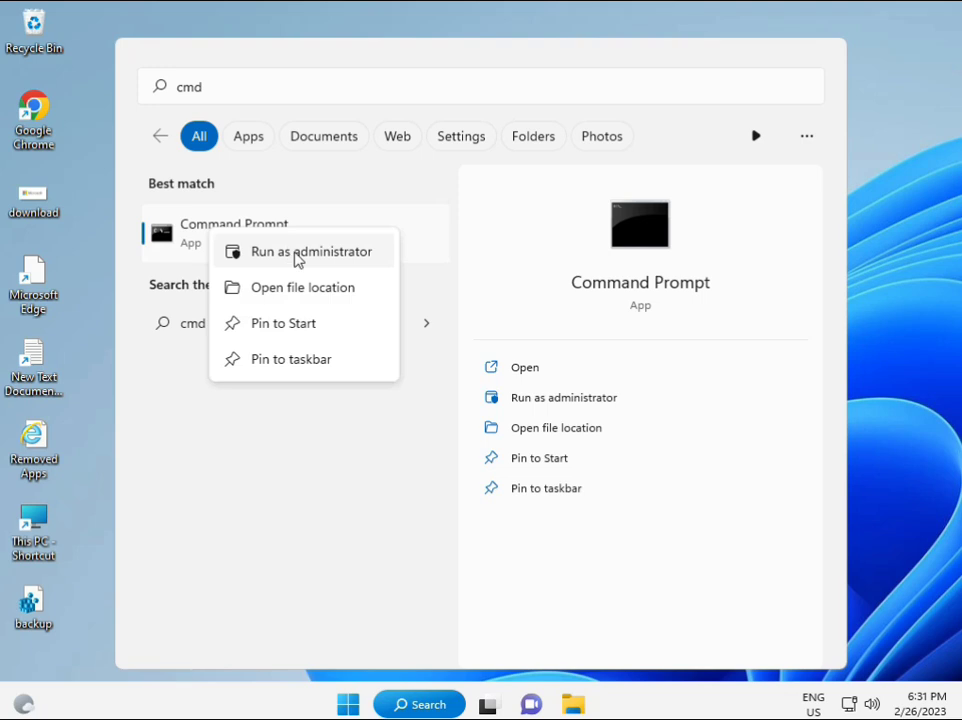
{"action": "left_click", "coordinate": [294, 259]}
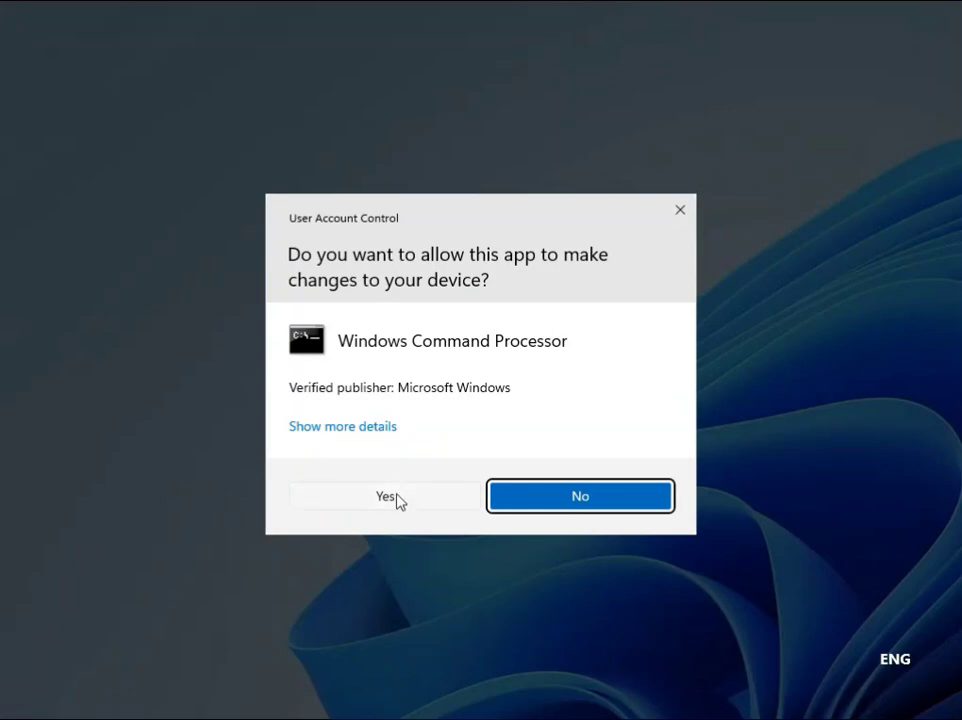
{"action": "left_click", "coordinate": [386, 496]}
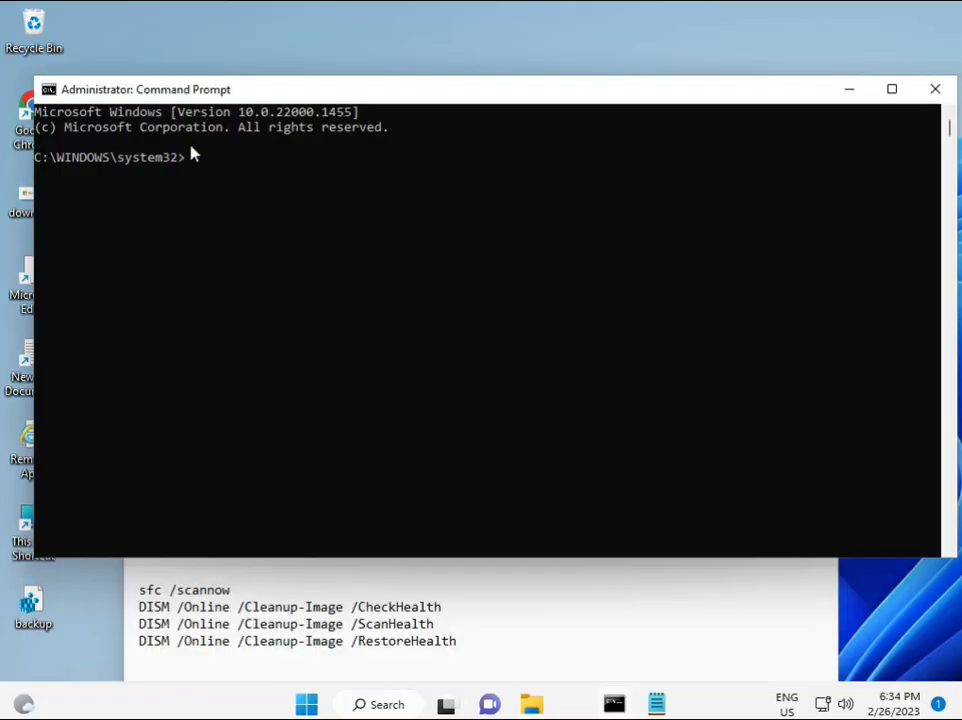
Step: Run the system file check command sfc /scannow in the administrator Command Prompt
{"action": "left_click", "coordinate": [190, 158]}
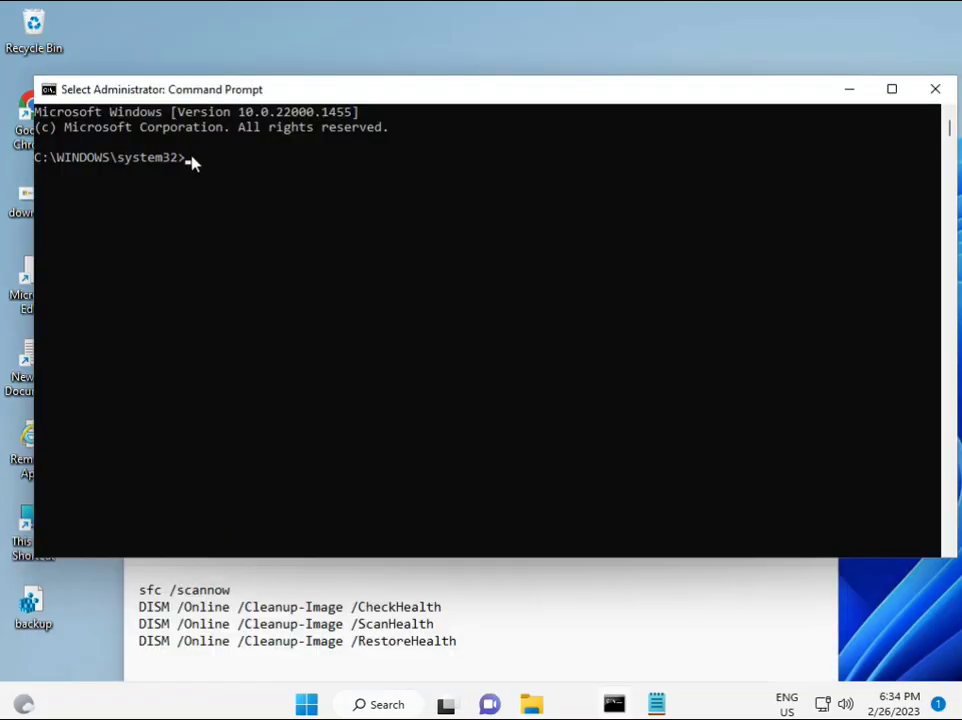
{"action": "type", "text": "sca"}
{"action": "key", "text": "BackSpace"}
{"action": "key", "text": "BackSpace"}
{"action": "key", "text": "BackSpace"}
{"action": "type", "text": "s"}
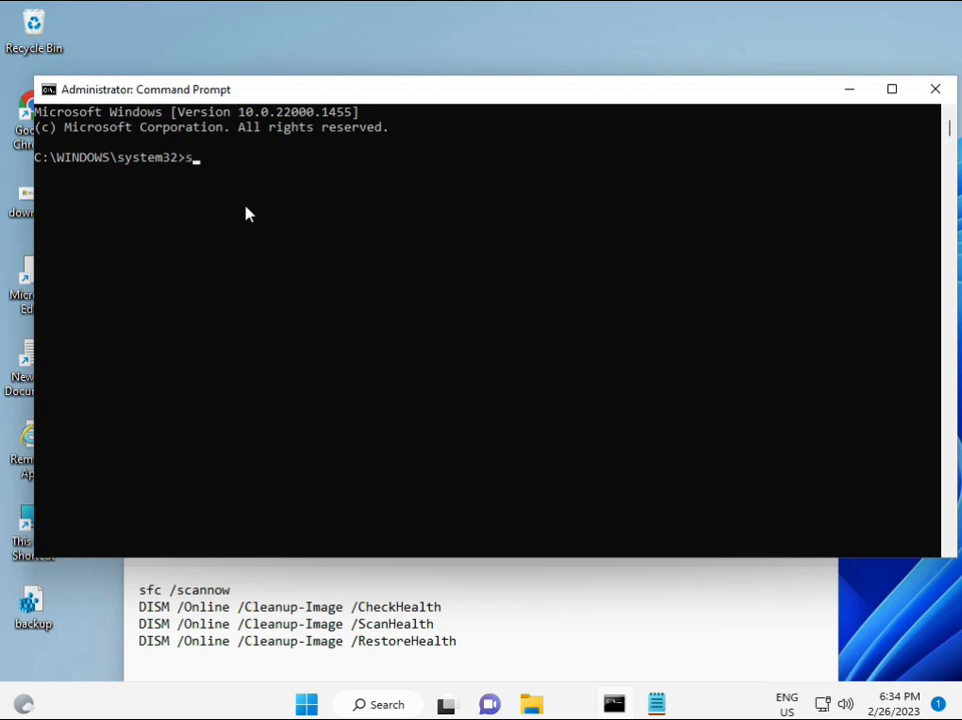
{"action": "type", "text": "fc /scannow"}
{"action": "key", "text": "Return"}
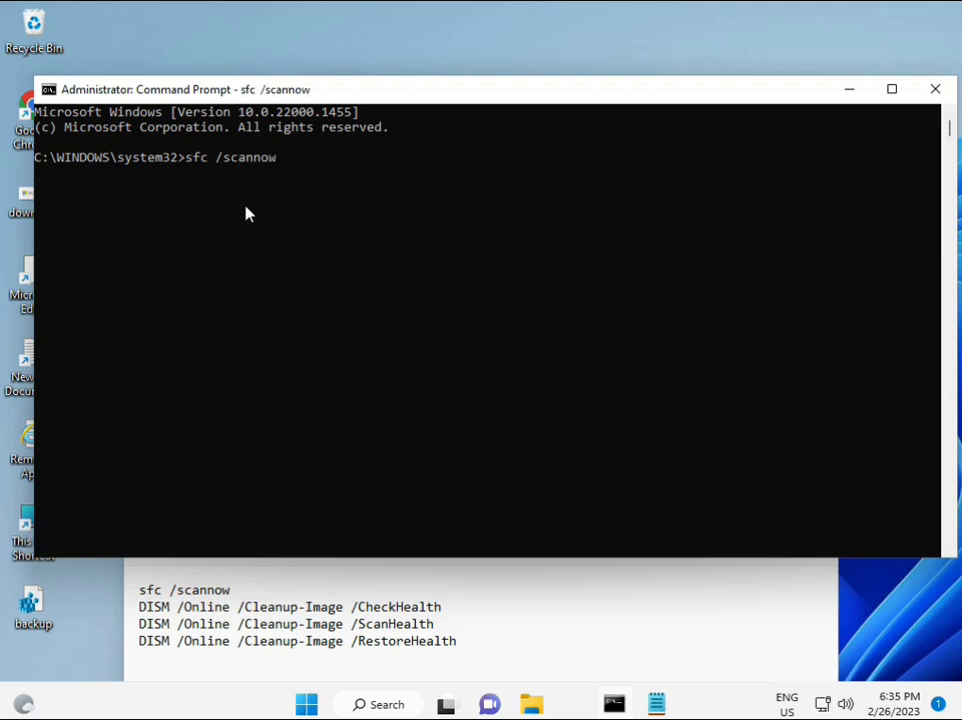
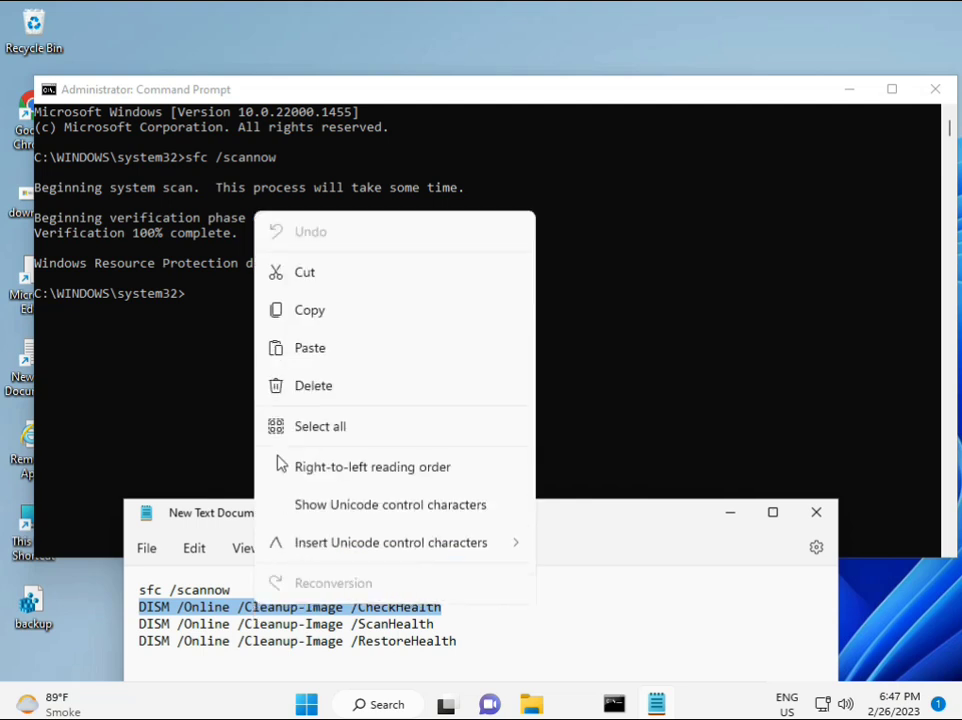
Step: Copy the DISM /Online /Cleanup-Image /CheckHealth command from the Notepad list and run it in the administrator Command Prompt
{"action": "left_click", "coordinate": [361, 313]}
{"action": "left_click", "coordinate": [193, 303]}
{"action": "left_click", "coordinate": [190, 299]}
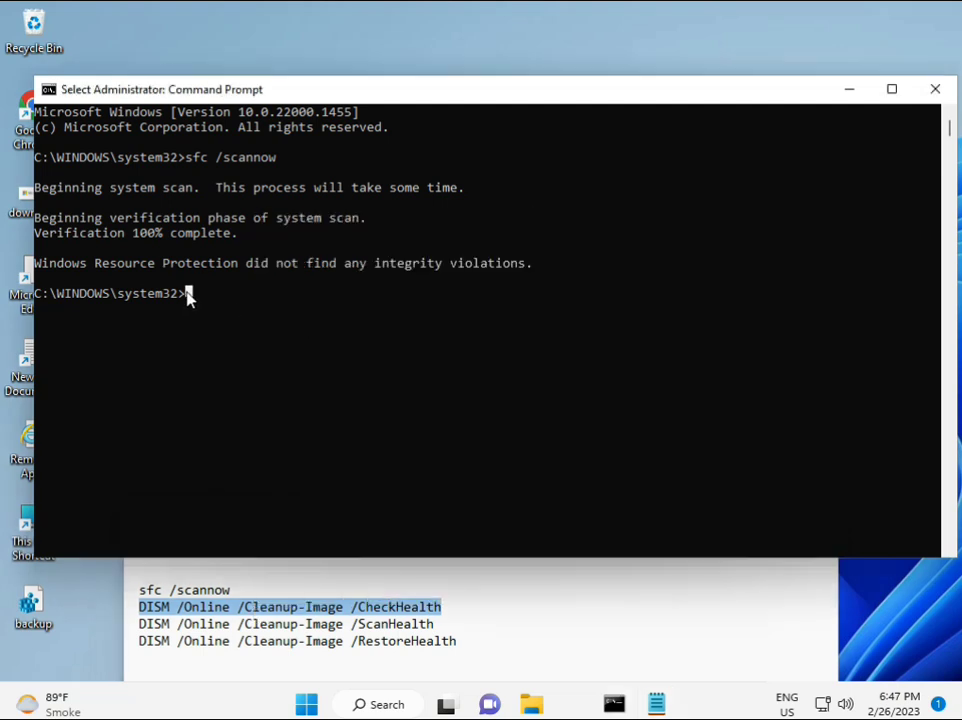
{"action": "right_click", "coordinate": [77, 93]}
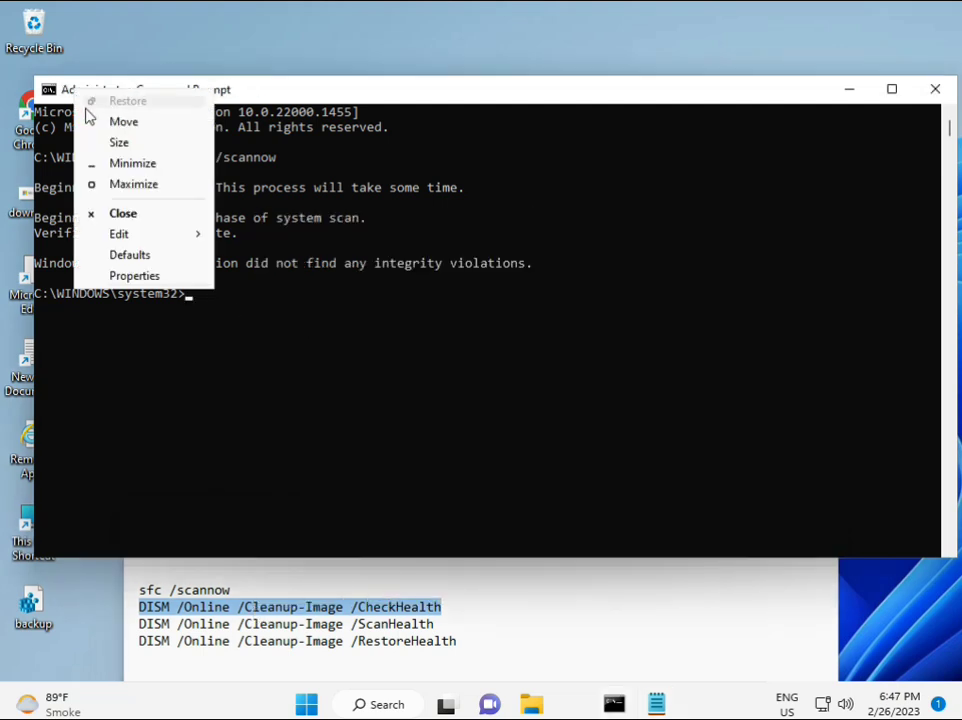
{"action": "mouse_move", "coordinate": [200, 236]}
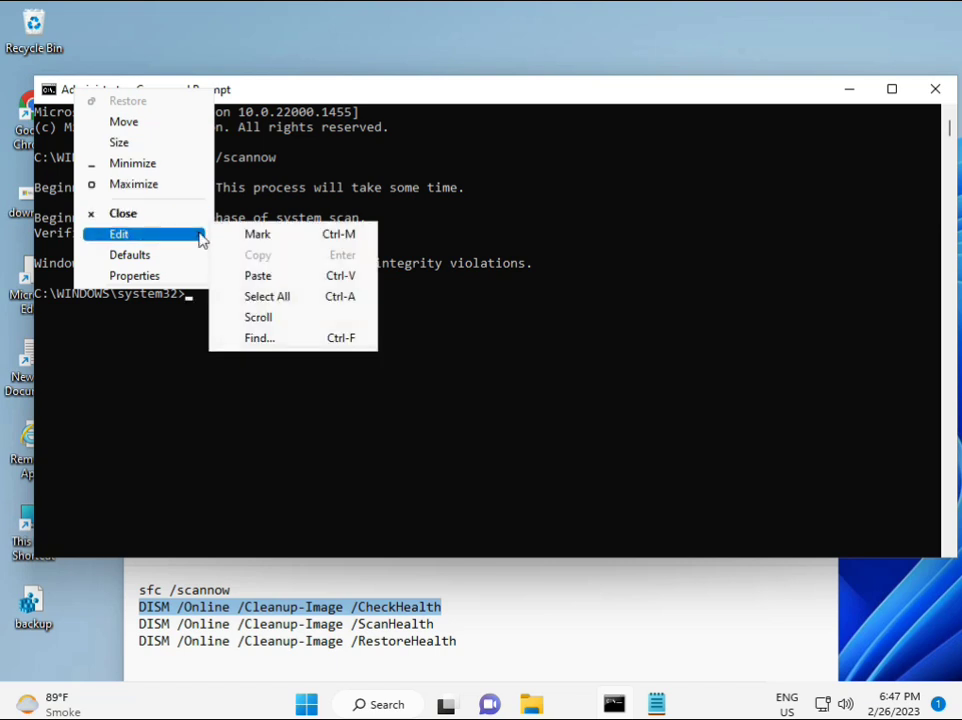
{"action": "left_click", "coordinate": [253, 276]}
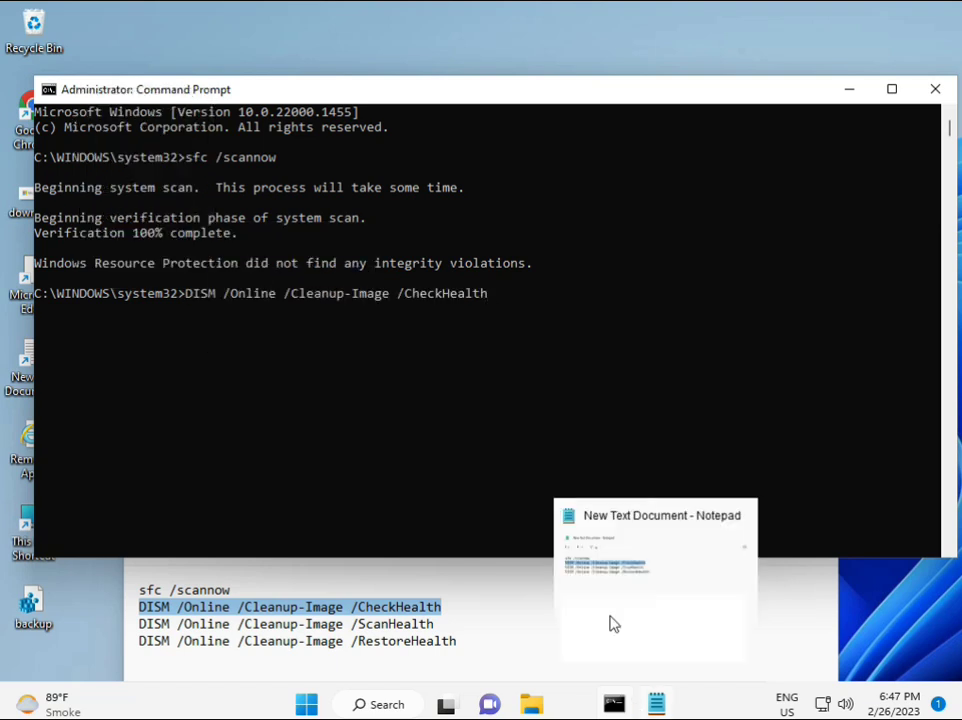
{"action": "left_click", "coordinate": [182, 296]}
{"action": "key", "text": "Return"}
{"action": "key", "text": "Return"}
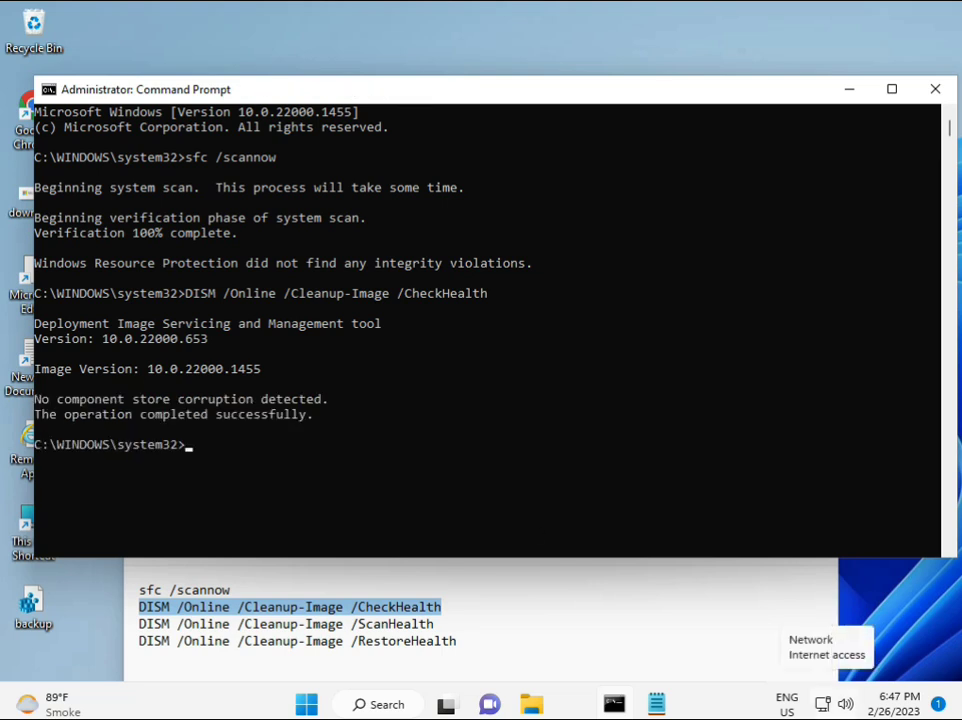
Step: Copy the DISM /Online /Cleanup-Image /ScanHealth line from the Notepad command list
{"action": "left_click", "coordinate": [137, 625]}
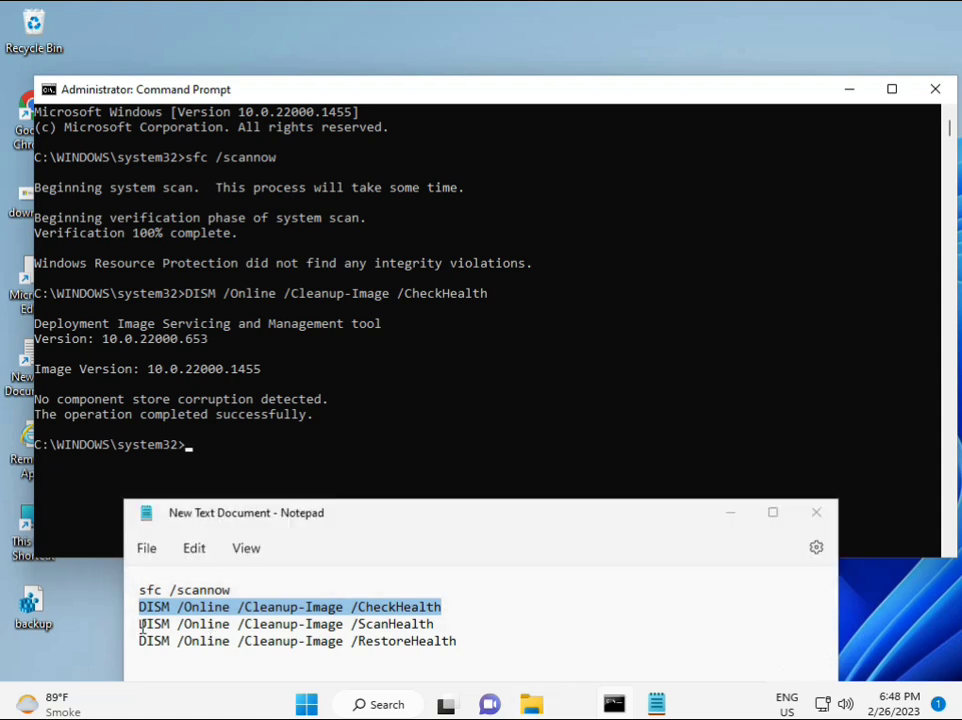
{"action": "left_click_drag", "start_coordinate": [139, 624], "coordinate": [279, 623]}
{"action": "left_click", "coordinate": [460, 610]}
{"action": "triple_click", "coordinate": [456, 624]}
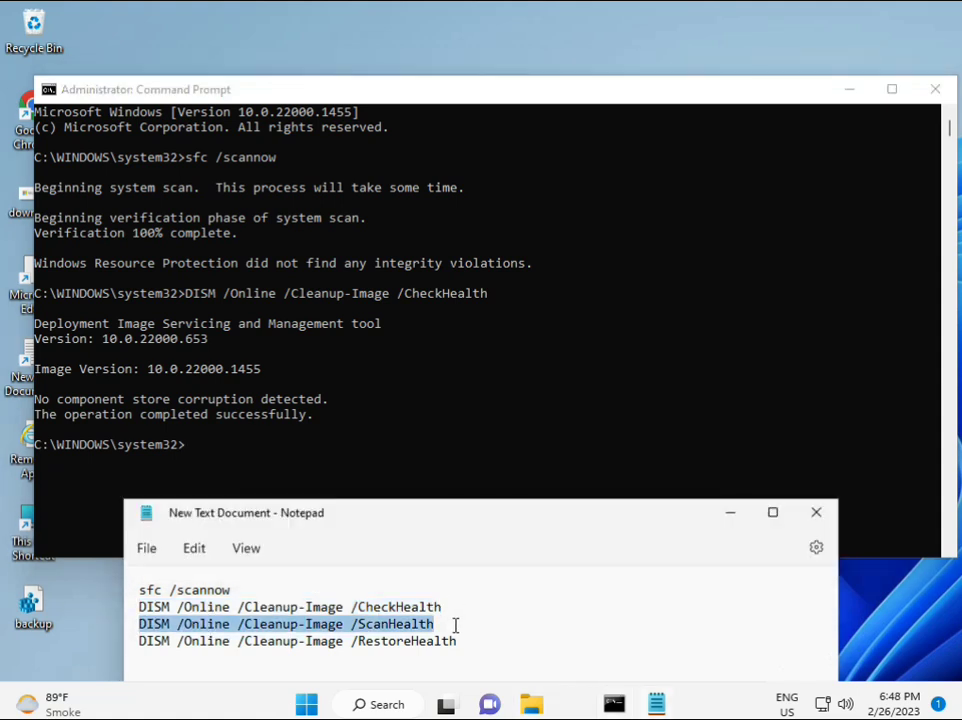
{"action": "right_click", "coordinate": [422, 624]}
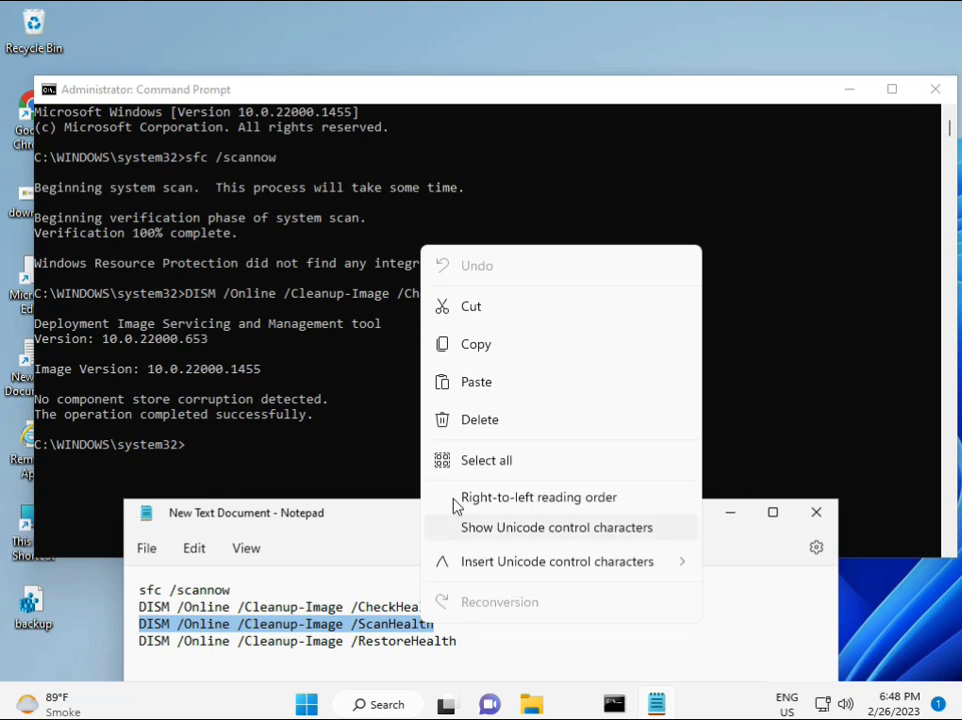
{"action": "left_click", "coordinate": [467, 355]}
Step: Paste and run DISM /Online /Cleanup-Image /ScanHealth in the administrator Command Prompt
{"action": "left_click", "coordinate": [195, 457]}
{"action": "left_click", "coordinate": [190, 449]}
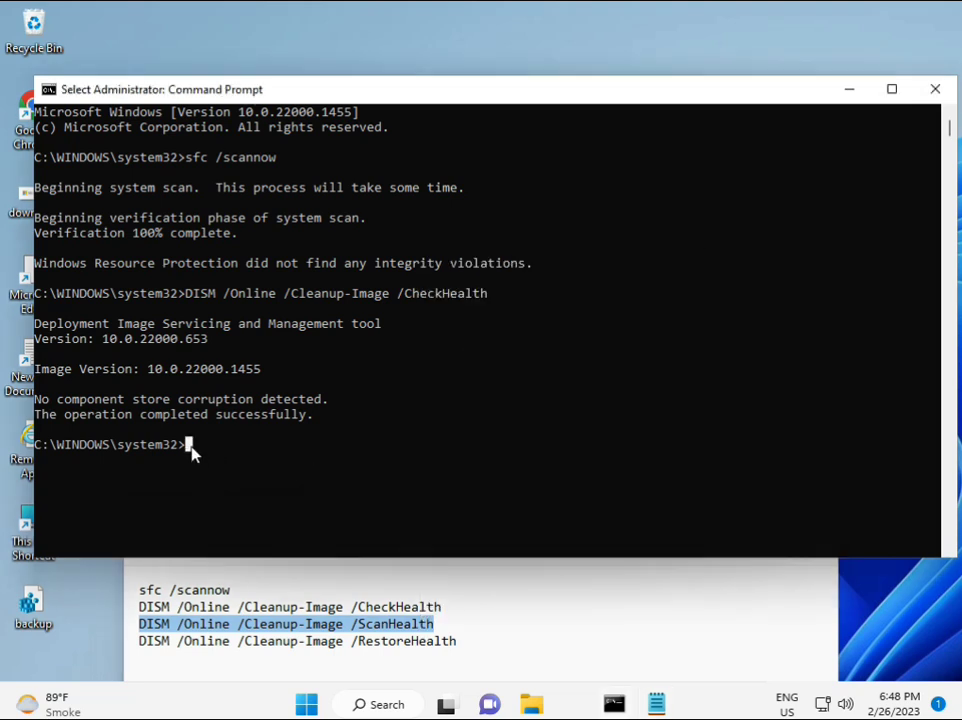
{"action": "right_click", "coordinate": [193, 452]}
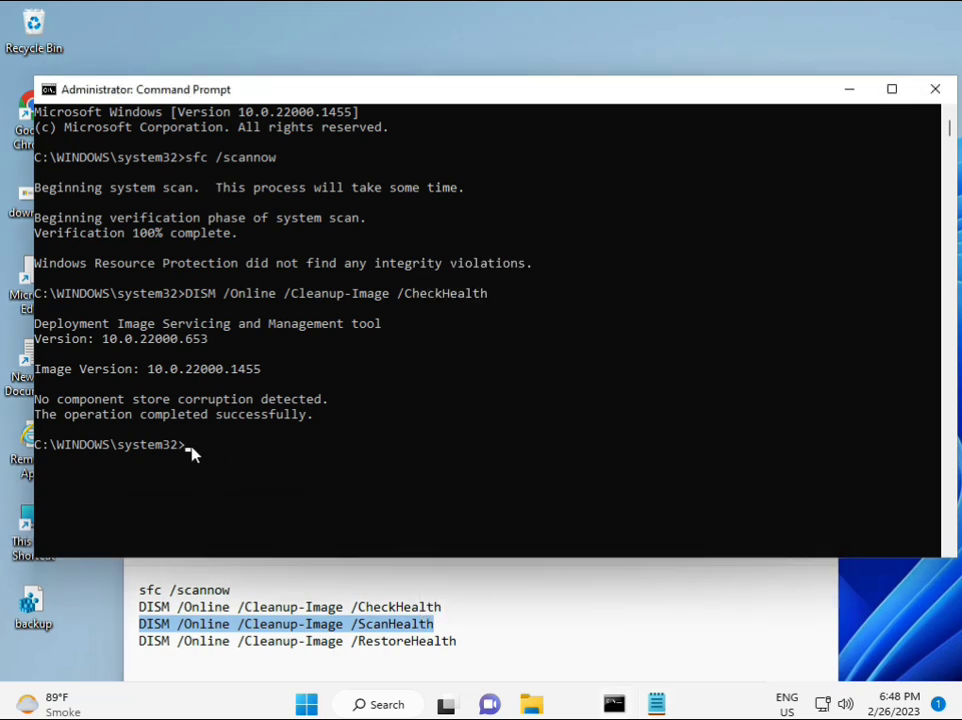
{"action": "right_click", "coordinate": [193, 452]}
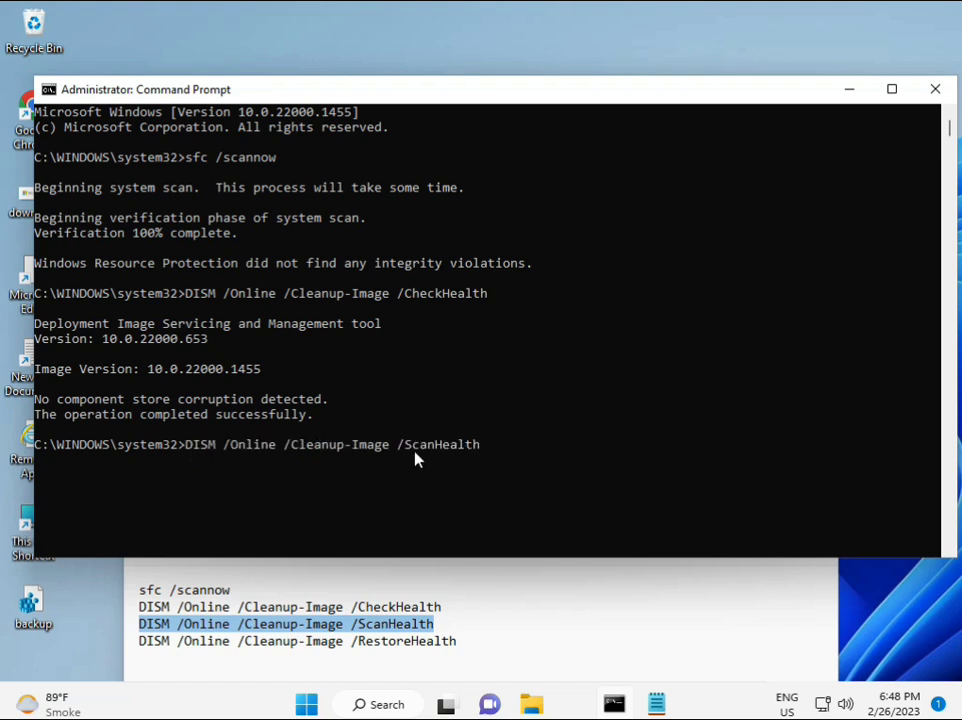
{"action": "key", "text": "Return"}
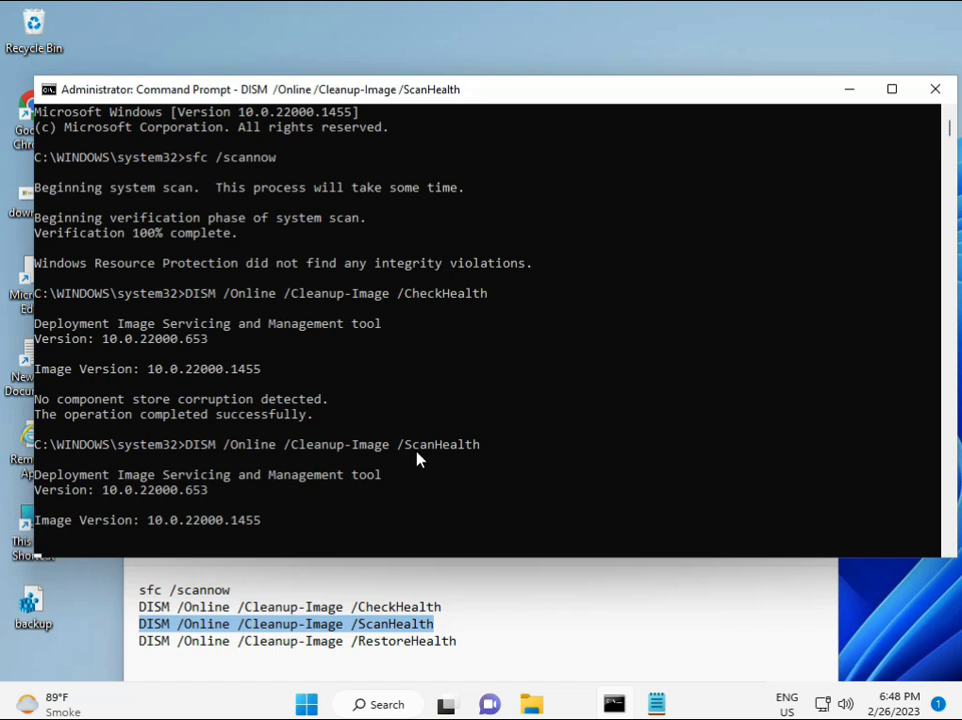
{"action": "left_click", "coordinate": [614, 704]}
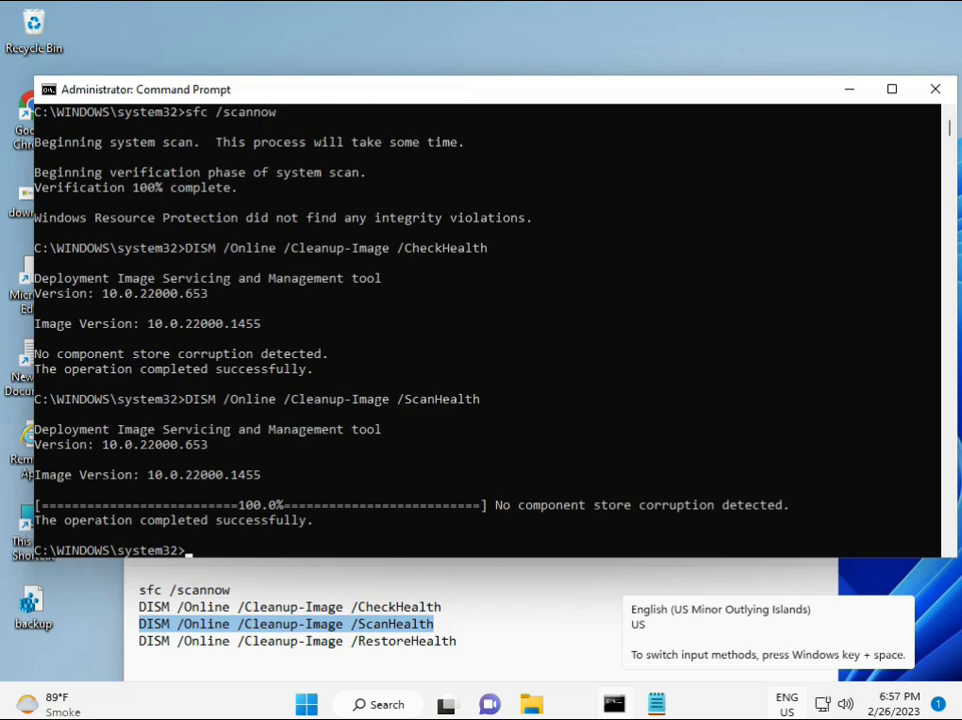
Step: Copy the DISM /Online /Cleanup-Image /RestoreHealth line from the Notepad command list
{"action": "left_click_drag", "start_coordinate": [208, 520], "coordinate": [313, 522]}
{"action": "triple_click", "coordinate": [227, 645]}
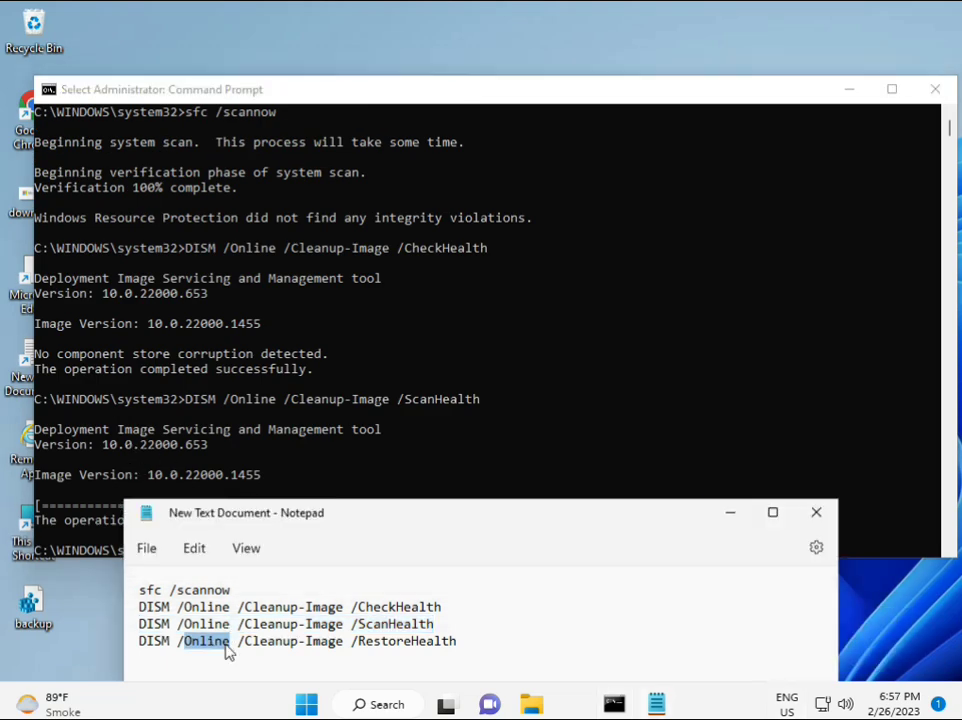
{"action": "right_click", "coordinate": [230, 650]}
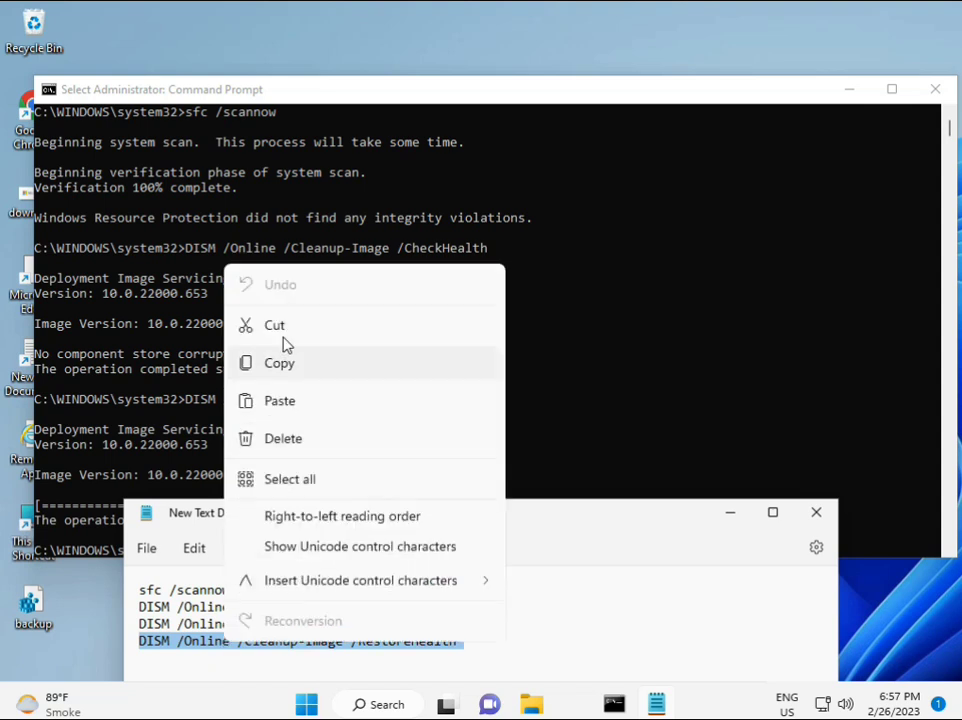
{"action": "left_click", "coordinate": [315, 370]}
Step: Paste and run DISM /Online /Cleanup-Image /RestoreHealth in the administrator Command Prompt
{"action": "left_click", "coordinate": [268, 490]}
{"action": "left_click", "coordinate": [189, 554]}
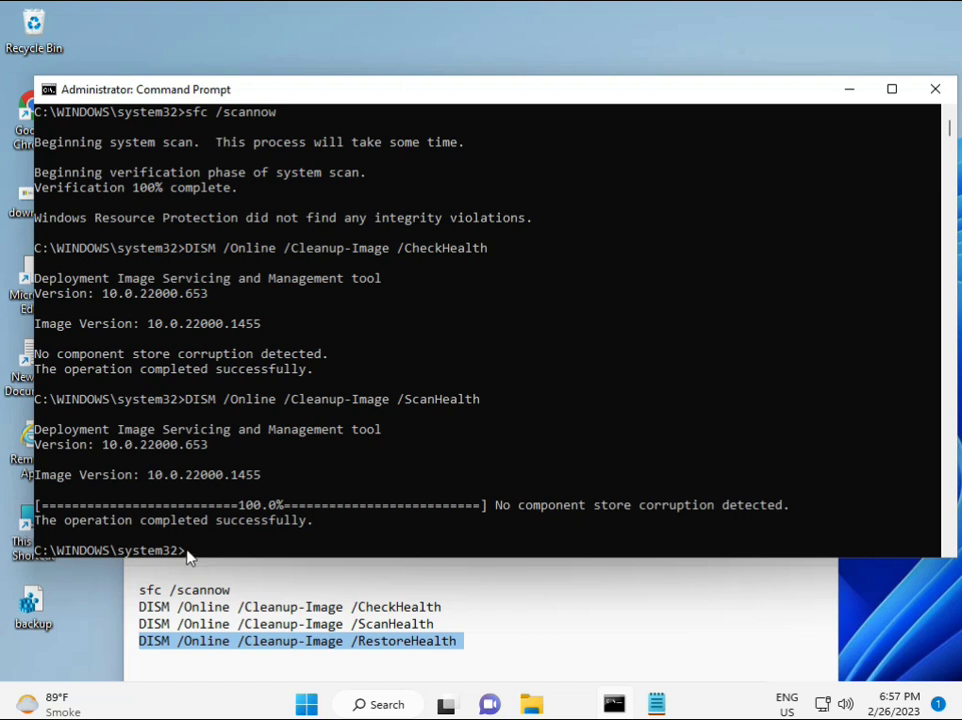
{"action": "left_click", "coordinate": [189, 554]}
{"action": "right_click", "coordinate": [618, 497]}
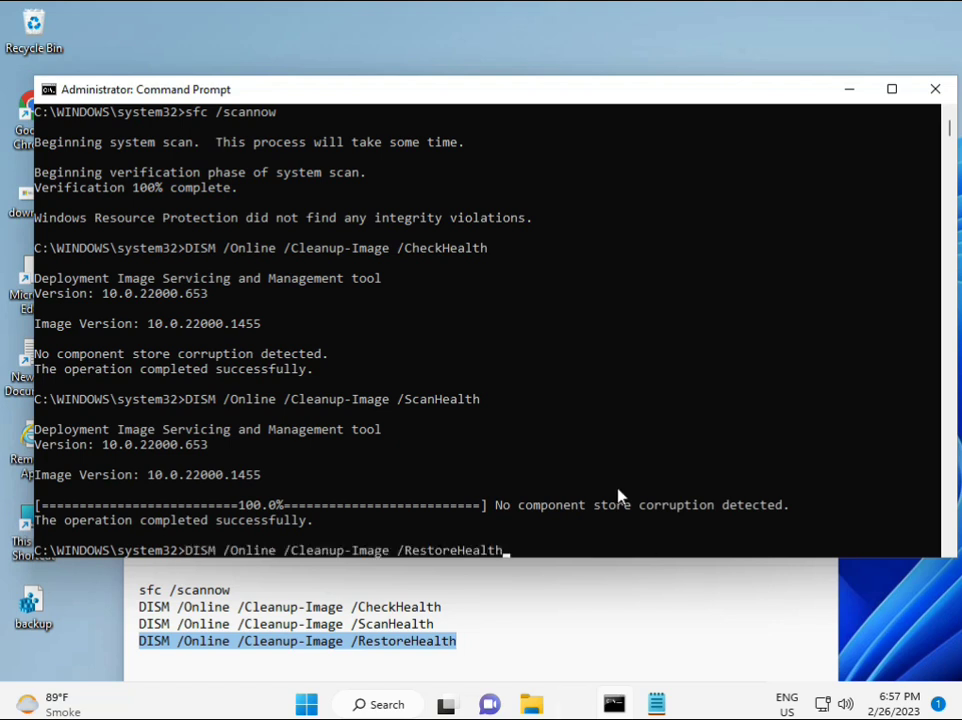
{"action": "scroll", "coordinate": [586, 454], "scroll_direction": "down", "scroll_amount": 9}
{"action": "scroll", "coordinate": [560, 450], "scroll_direction": "up", "scroll_amount": 9}
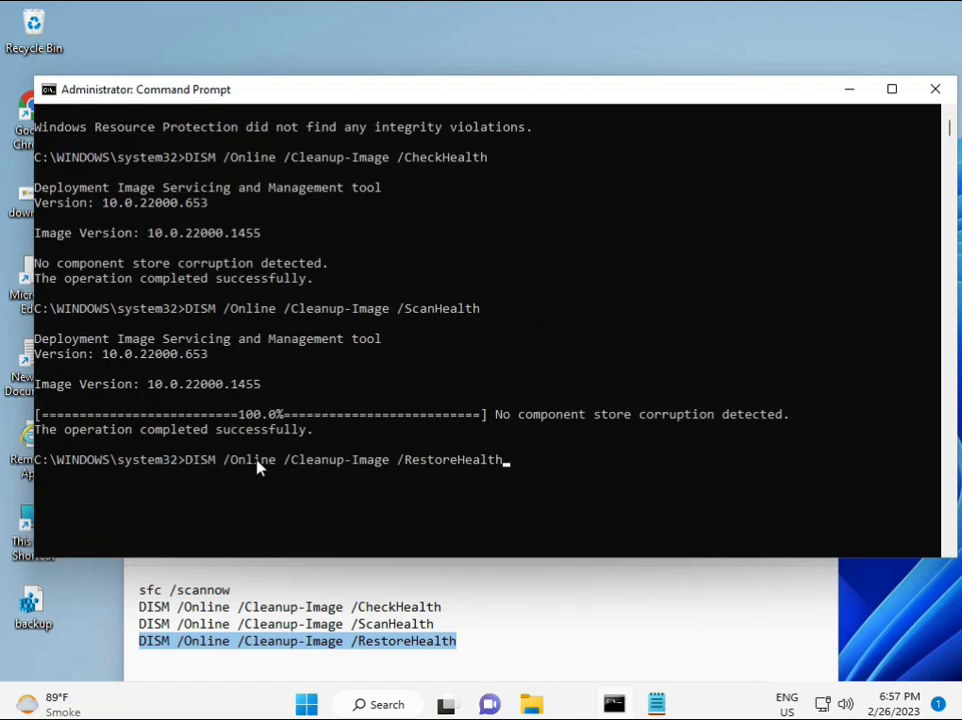
{"action": "left_click", "coordinate": [952, 142]}
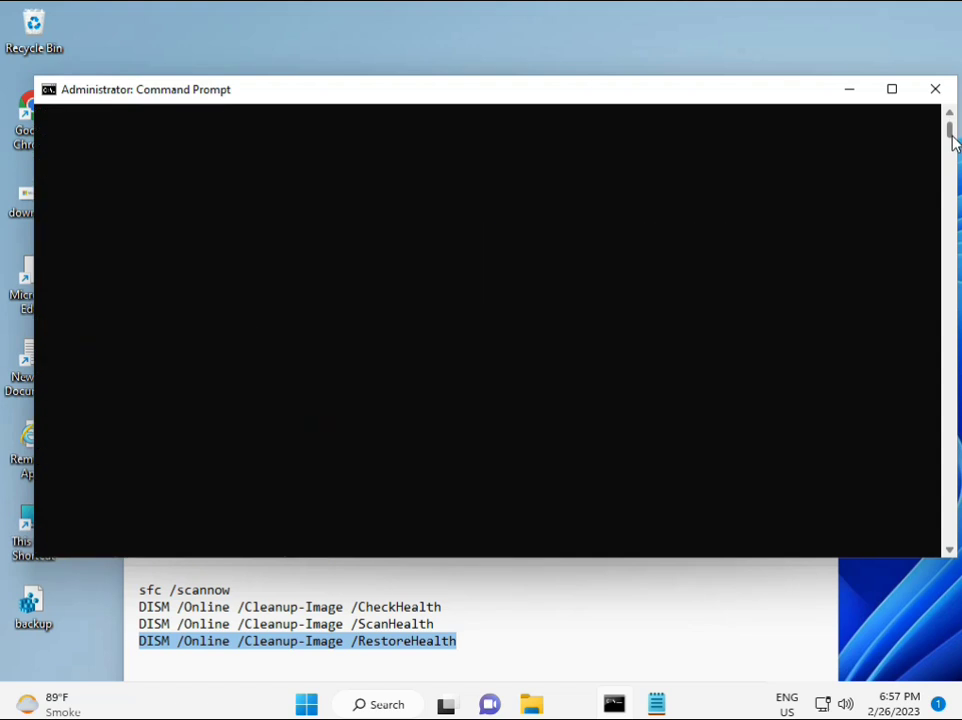
{"action": "scroll", "coordinate": [952, 142], "scroll_direction": "up", "scroll_amount": 5}
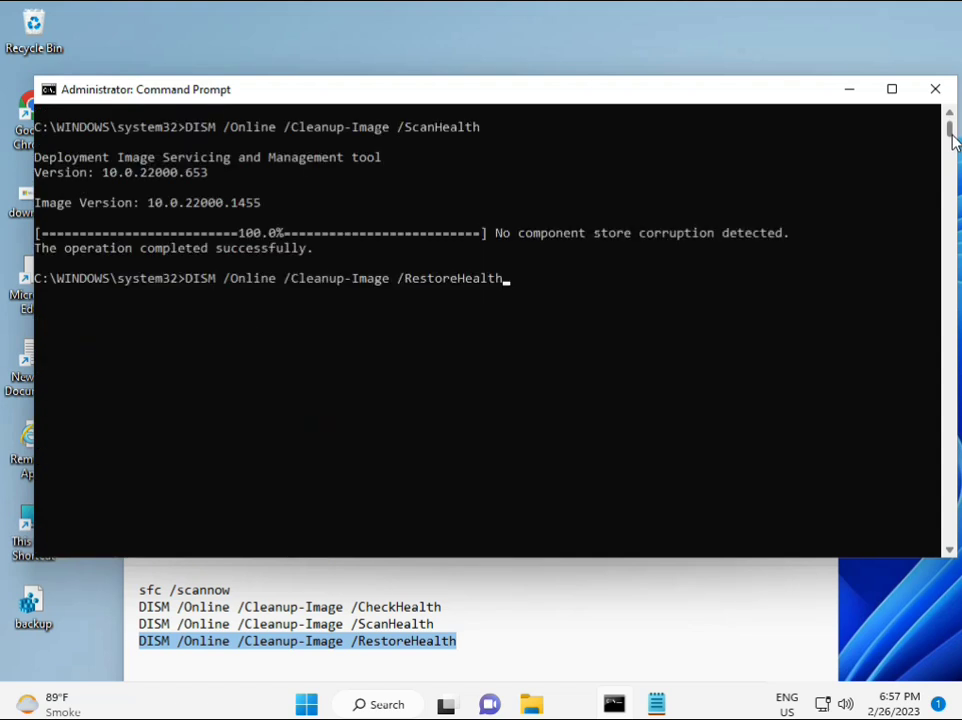
{"action": "left_click", "coordinate": [189, 281]}
{"action": "key", "text": "Escape"}
{"action": "key", "text": "Return"}
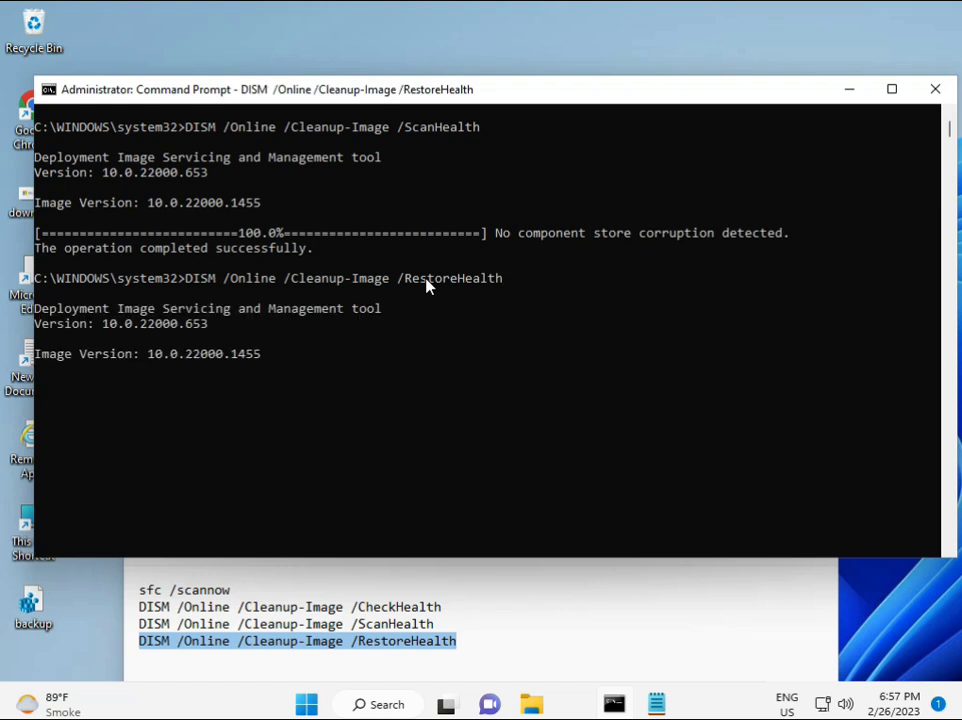